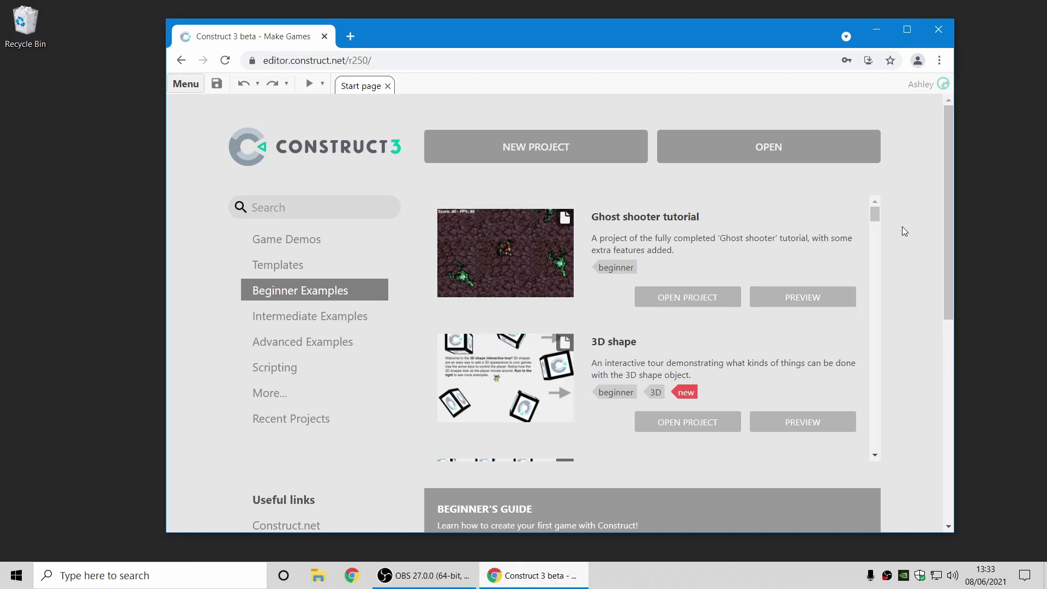
# Create a new project and place a 3DShape dice object near the top left of Layout 1.
pyautogui.click(592, 160)
pyautogui.click(613, 409)
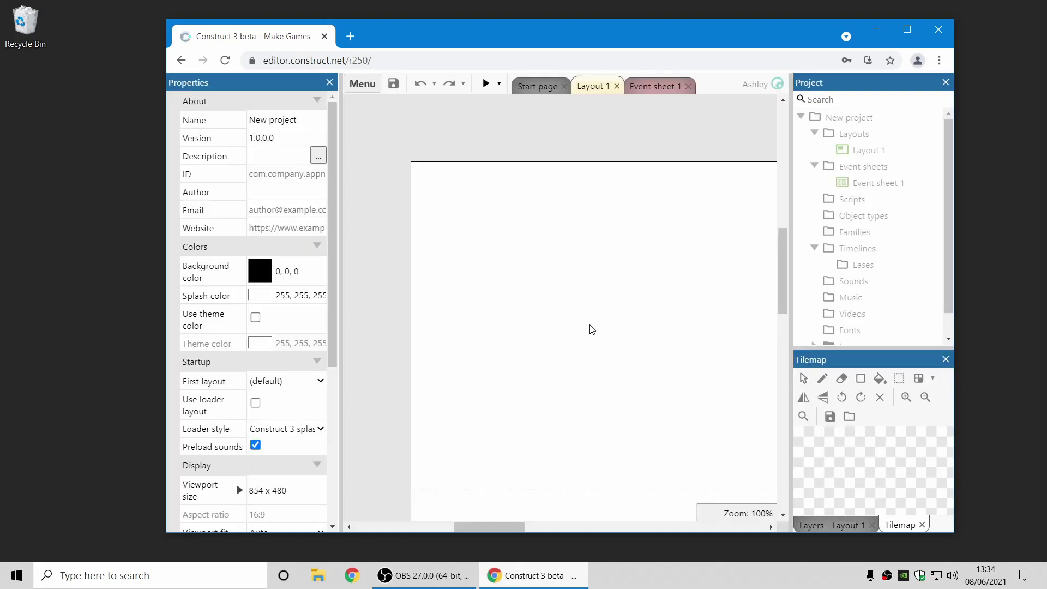
pyautogui.doubleClick(559, 251)
pyautogui.scroll(-4, 570, 270)
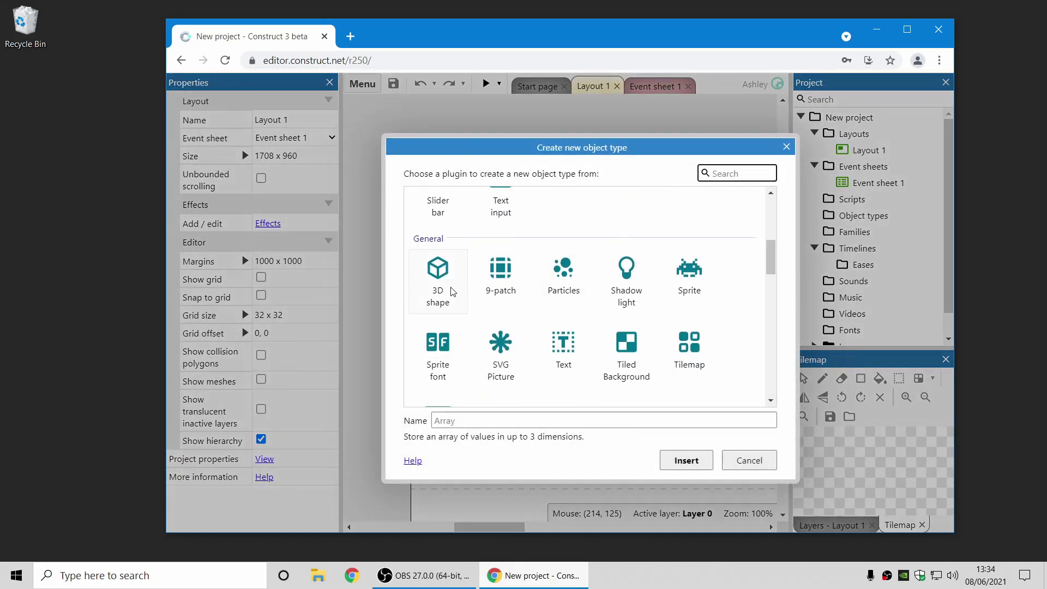
pyautogui.doubleClick(439, 270)
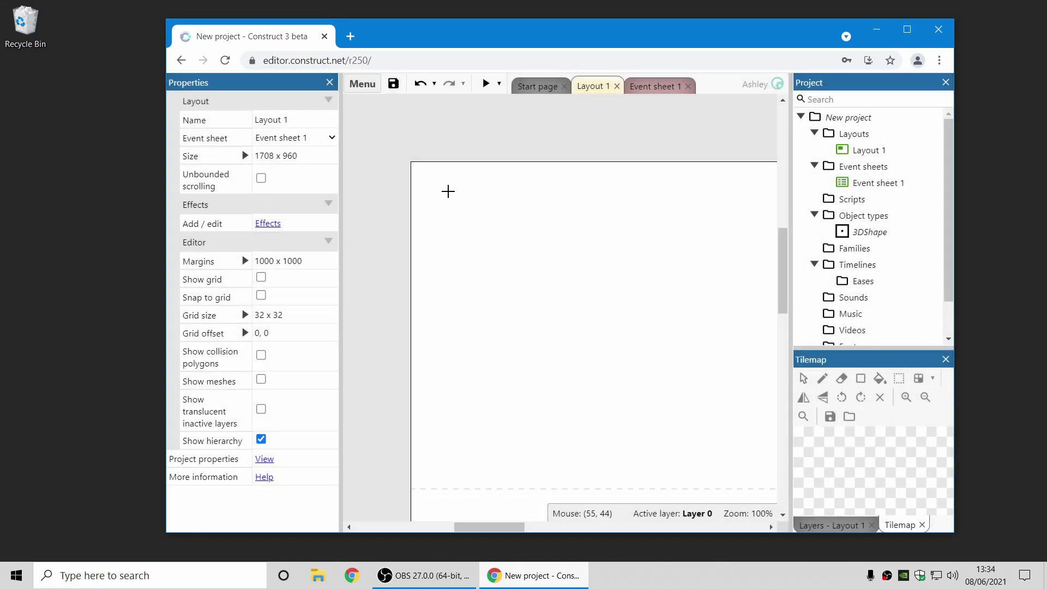
pyautogui.click(447, 191)
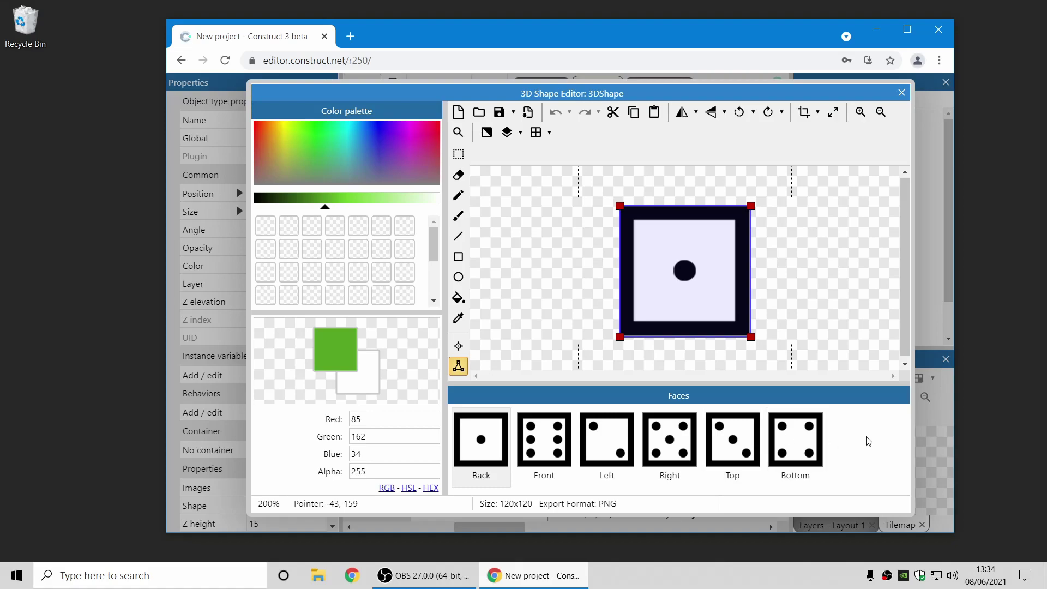
pyautogui.click(902, 93)
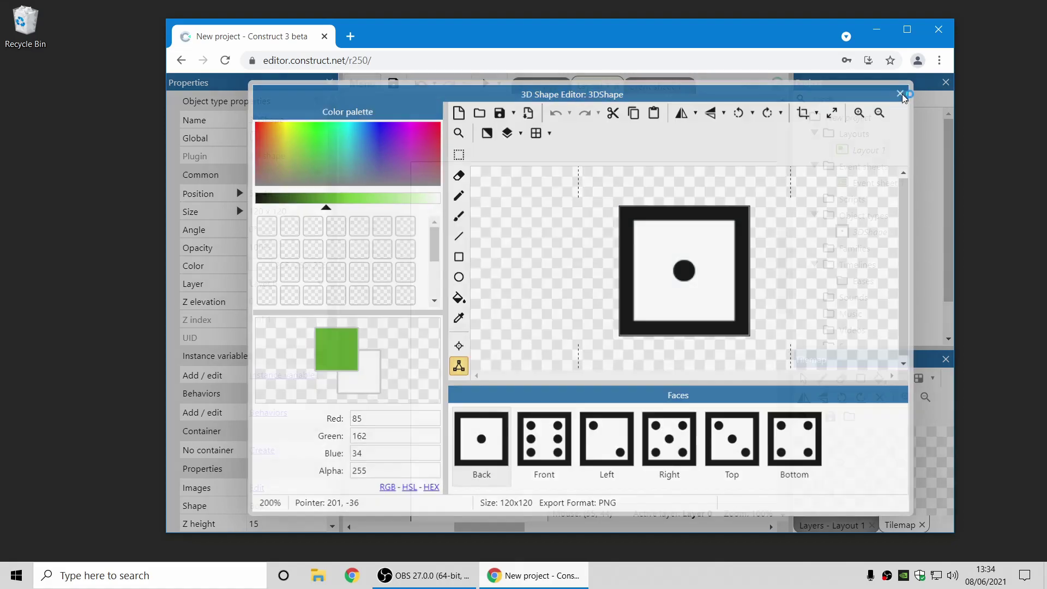
pyautogui.moveTo(437, 180); pyautogui.dragTo(486, 220)
# Select the die and copy it to the clipboard.
pyautogui.click(688, 340)
pyautogui.moveTo(690, 339); pyautogui.dragTo(639, 334, button='middle')
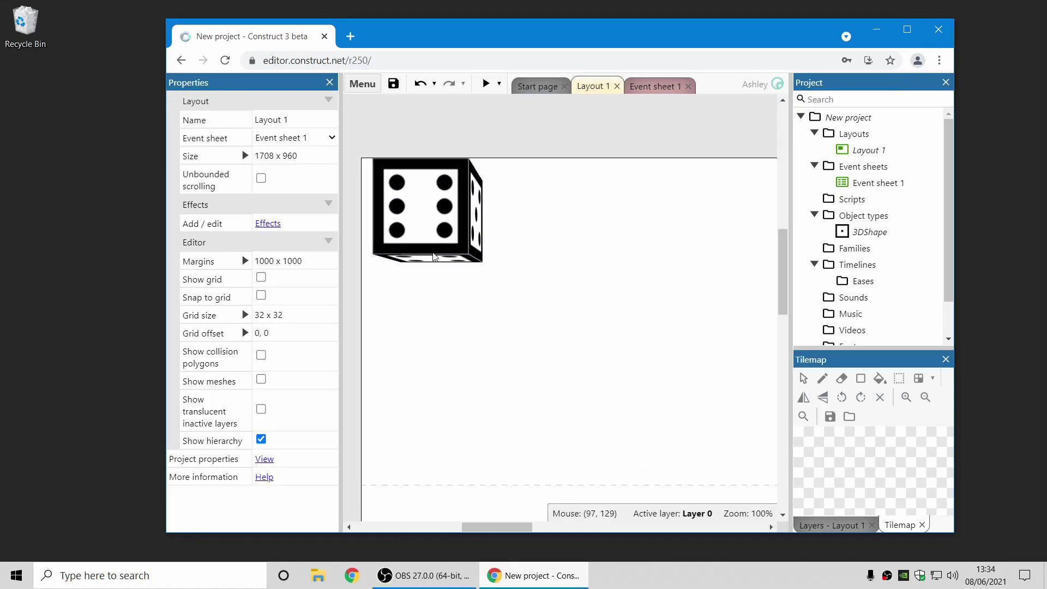
pyautogui.keyDown('ctrl'); pyautogui.scroll(4, 491, 275); pyautogui.keyUp('ctrl')
pyautogui.moveTo(505, 281); pyautogui.dragTo(540, 280, button='middle')
pyautogui.keyDown('ctrl'); pyautogui.scroll(-4, 539, 284); pyautogui.keyUp('ctrl')
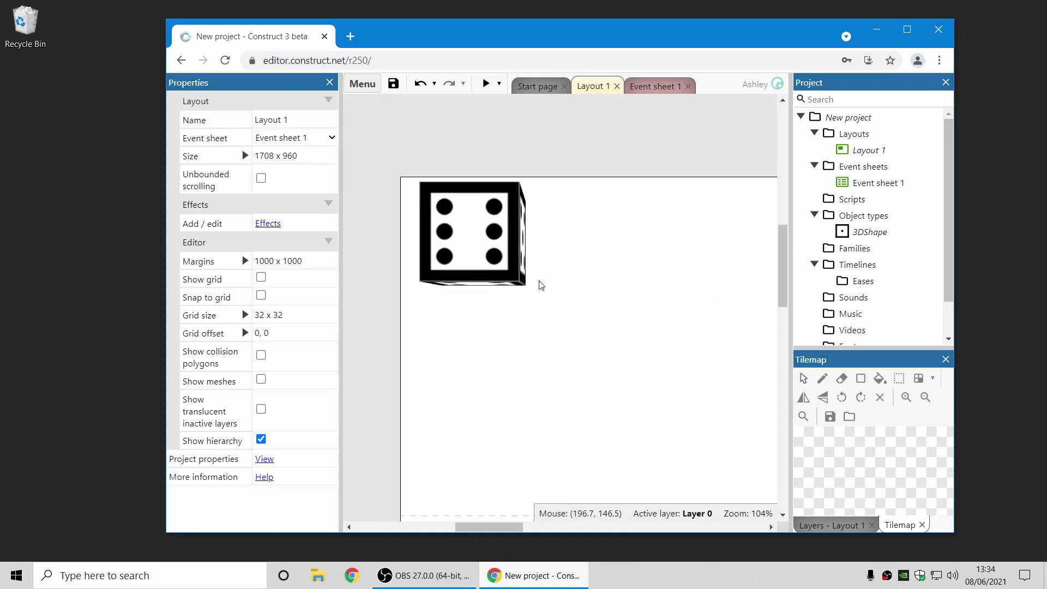
pyautogui.click(484, 224)
pyautogui.hotkey('ctrl', 'c')
# Paste three die copies at the top right, lower left and lower right.
pyautogui.hotkey('ctrl', 'v')
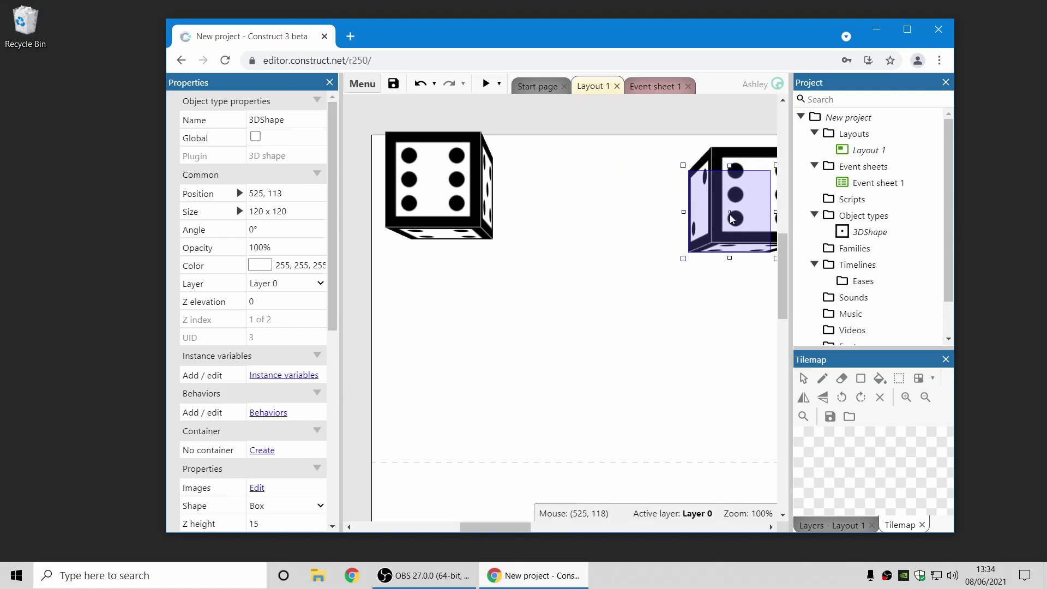
pyautogui.click(763, 212)
pyautogui.hotkey('ctrl', 'v')
pyautogui.click(458, 363)
pyautogui.hotkey('ctrl', 'v')
pyautogui.click(643, 396)
pyautogui.moveTo(571, 320); pyautogui.dragTo(594, 271, button='middle')
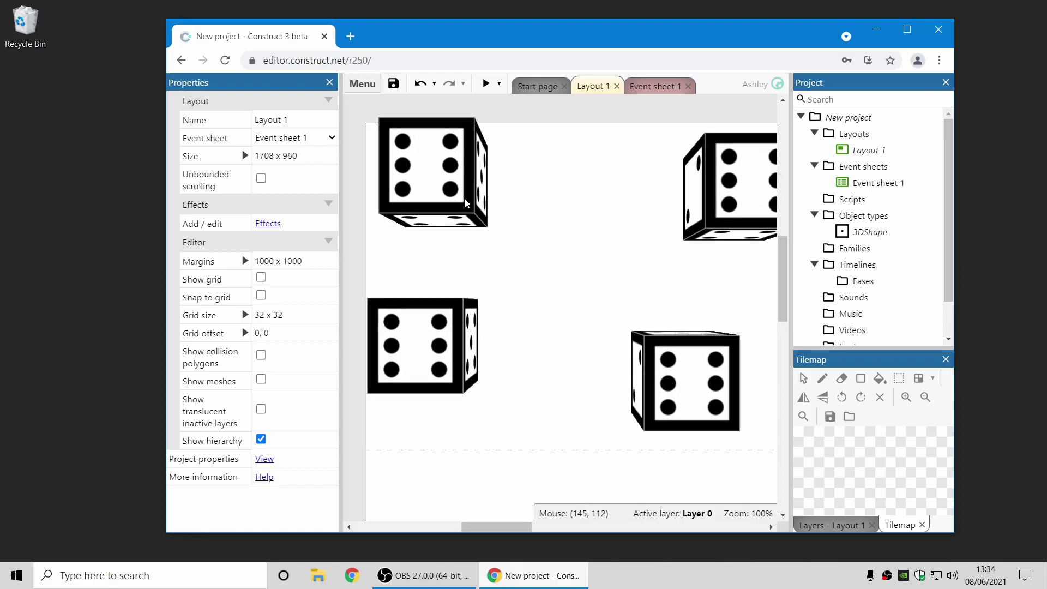
pyautogui.click(465, 209)
# Set the top-left die's Z elevation to 0.
pyautogui.click(265, 296)
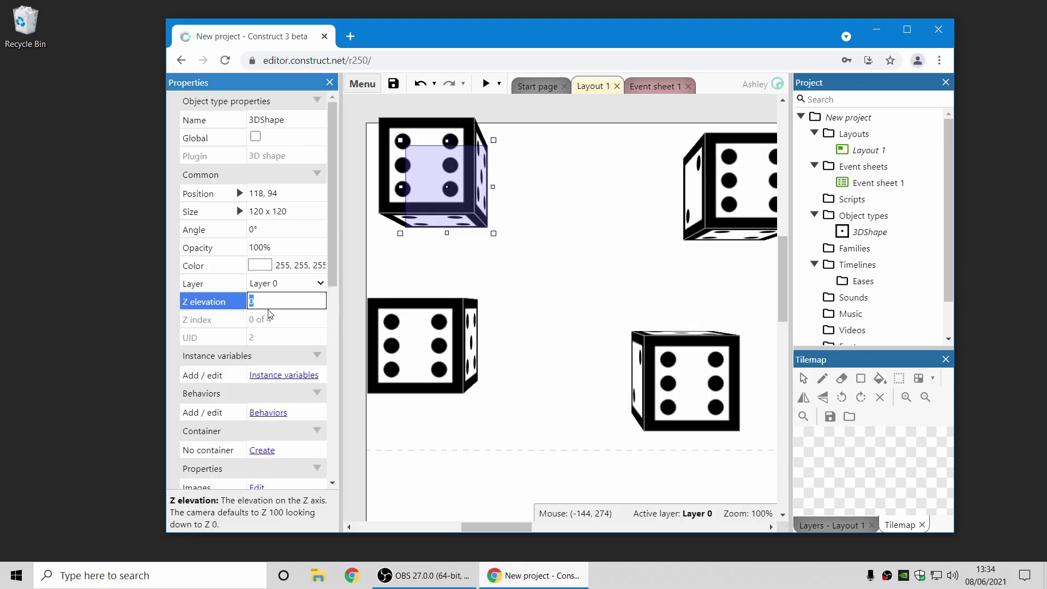
pyautogui.moveTo(270, 315)
pyautogui.mouseDown()
pyautogui.moveTo(275, 284)
pyautogui.moveTo(280, 335)
pyautogui.moveTo(288, 325)
pyautogui.mouseUp()
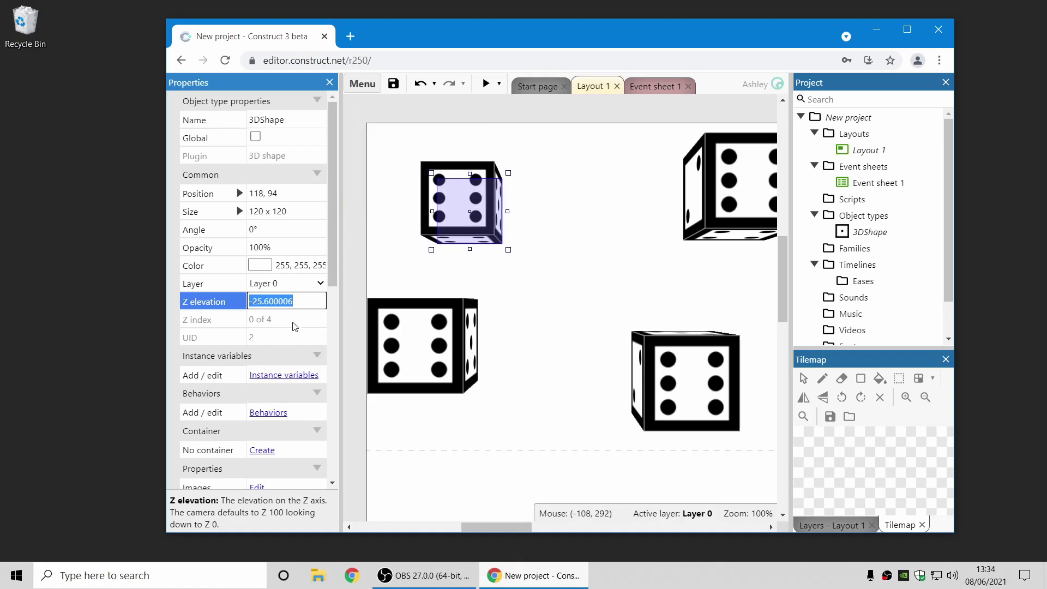
pyautogui.write('0')
pyautogui.click(281, 324)
pyautogui.scroll(-6, 241, 306)
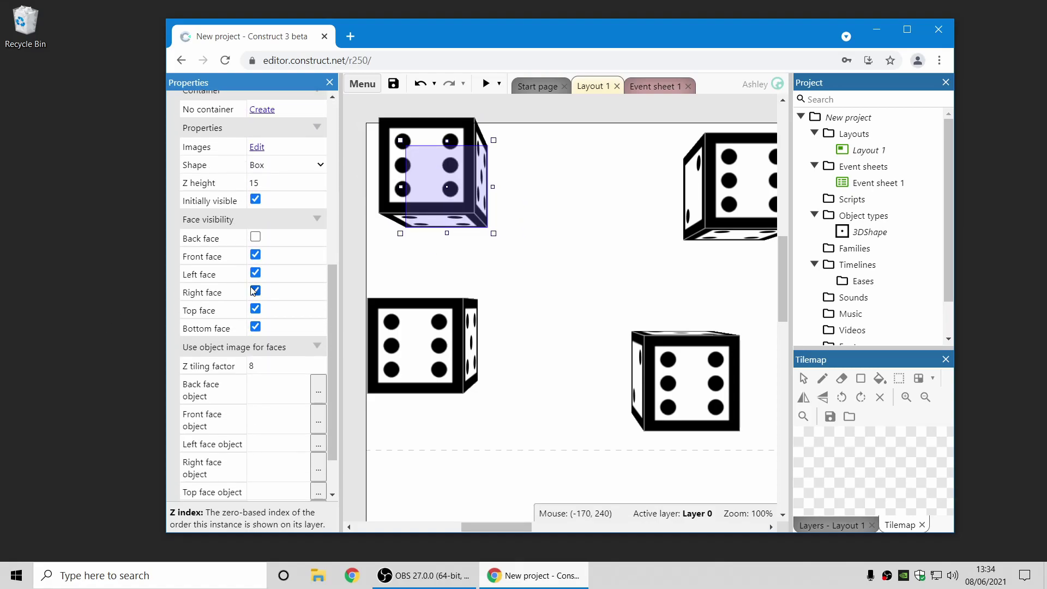
pyautogui.scroll(1, 262, 273)
# Give the die a Z height of 25.
pyautogui.click(275, 251)
pyautogui.moveTo(275, 250)
pyautogui.mouseDown()
pyautogui.moveTo(281, 232)
pyautogui.moveTo(283, 247)
pyautogui.mouseUp()
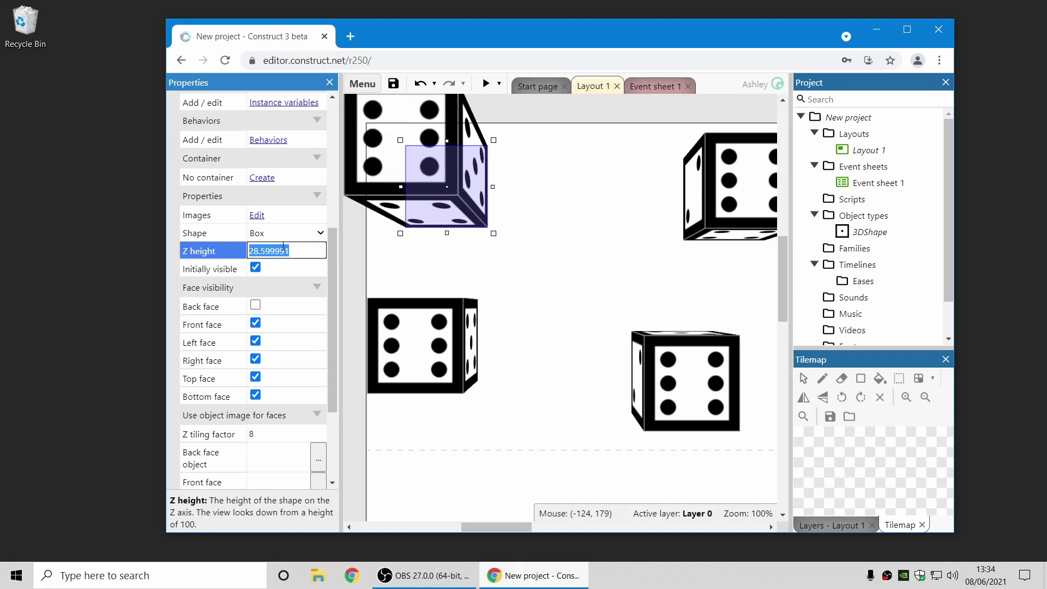
pyautogui.write('25')
pyautogui.press('Tab')
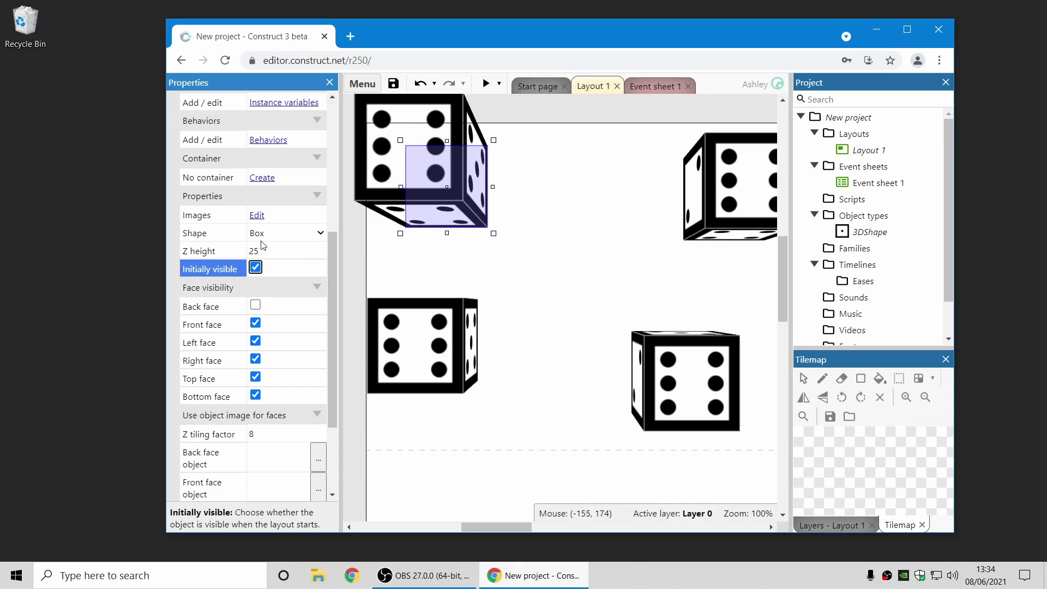
# Try the Prism and Wedge shapes, then return the die to Box.
pyautogui.click(263, 234)
pyautogui.click(264, 254)
pyautogui.click(266, 233)
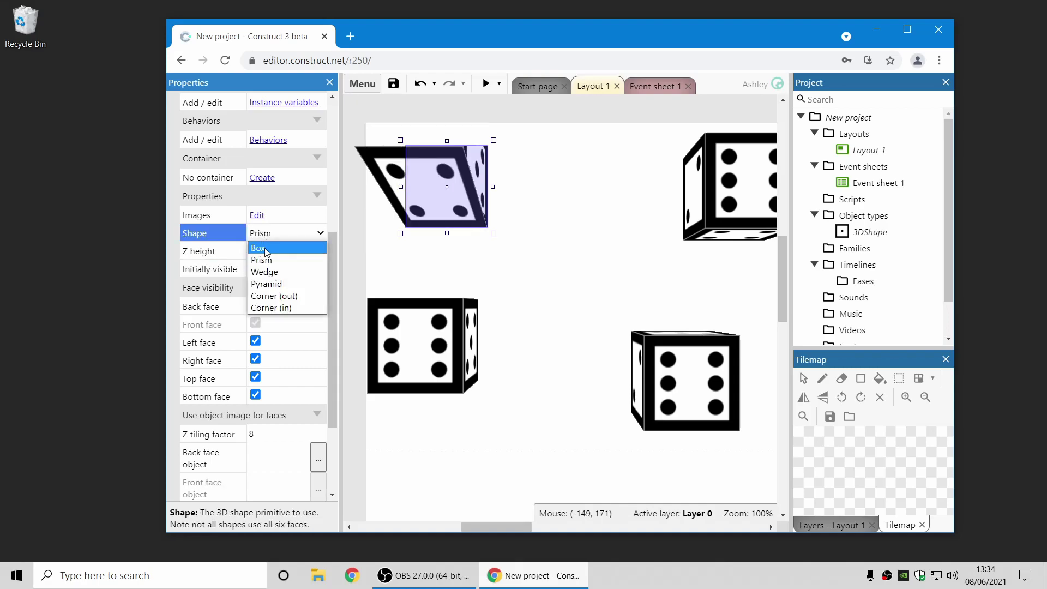
pyautogui.click(266, 272)
pyautogui.click(267, 233)
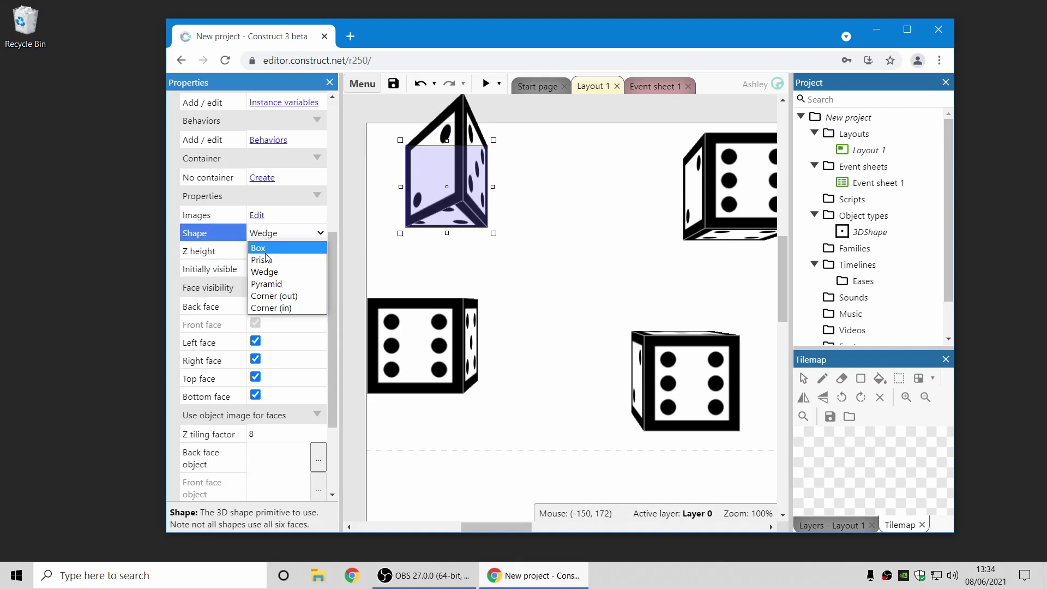
pyautogui.click(266, 244)
# Toggle the die's face visibility checkboxes, ending with all six faces shown.
pyautogui.click(284, 323)
pyautogui.click(284, 306)
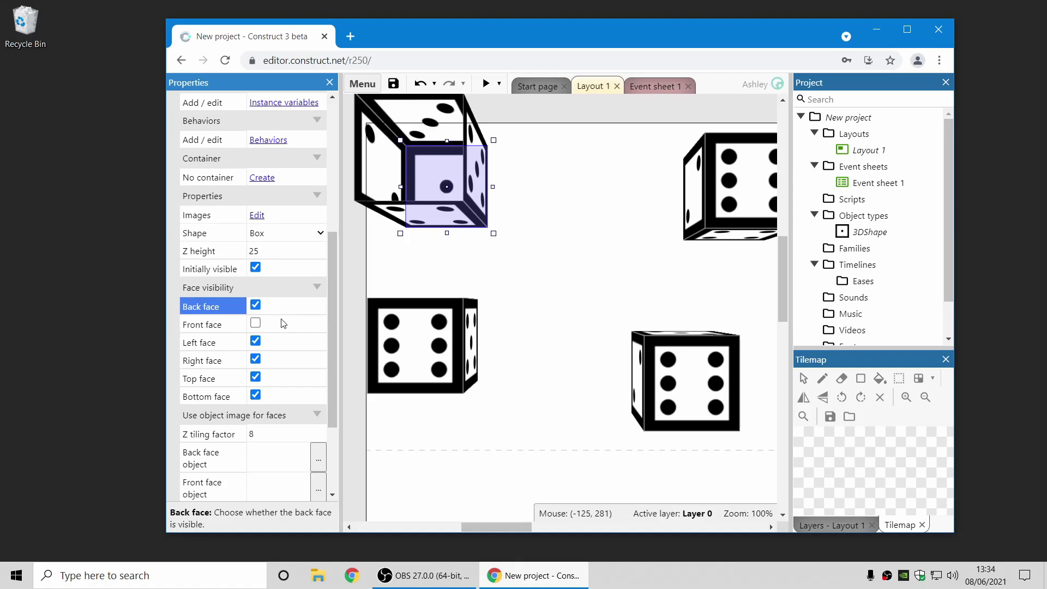
pyautogui.click(283, 349)
pyautogui.click(283, 337)
pyautogui.click(284, 324)
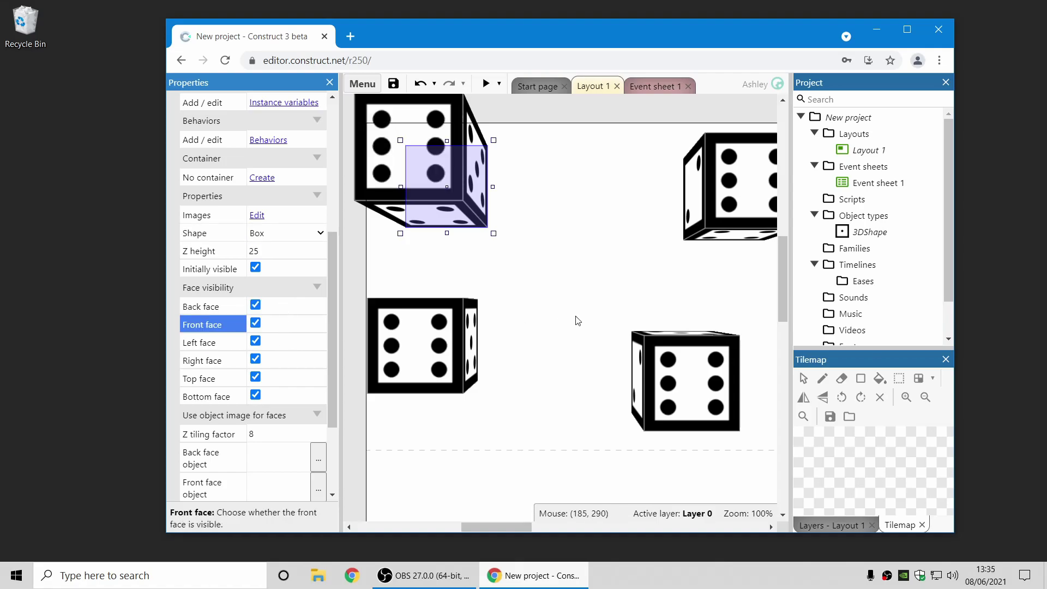
# Reselect the top-left die and check its back face image setting.
pyautogui.click(579, 298)
pyautogui.moveTo(535, 274); pyautogui.dragTo(524, 252, button='middle')
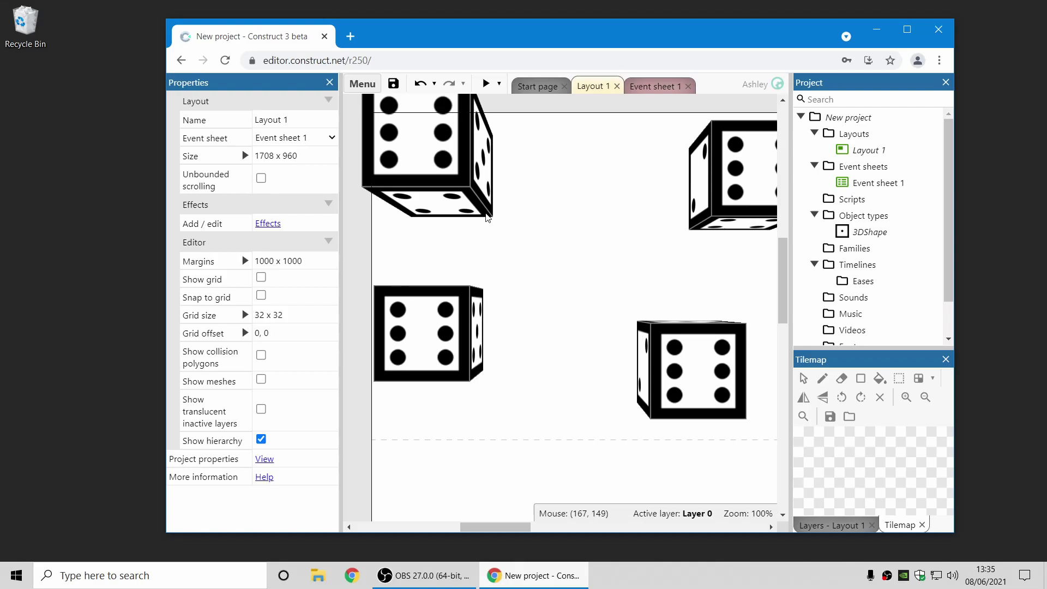
pyautogui.click(463, 199)
pyautogui.scroll(-3, 246, 378)
pyautogui.scroll(-3, 245, 379)
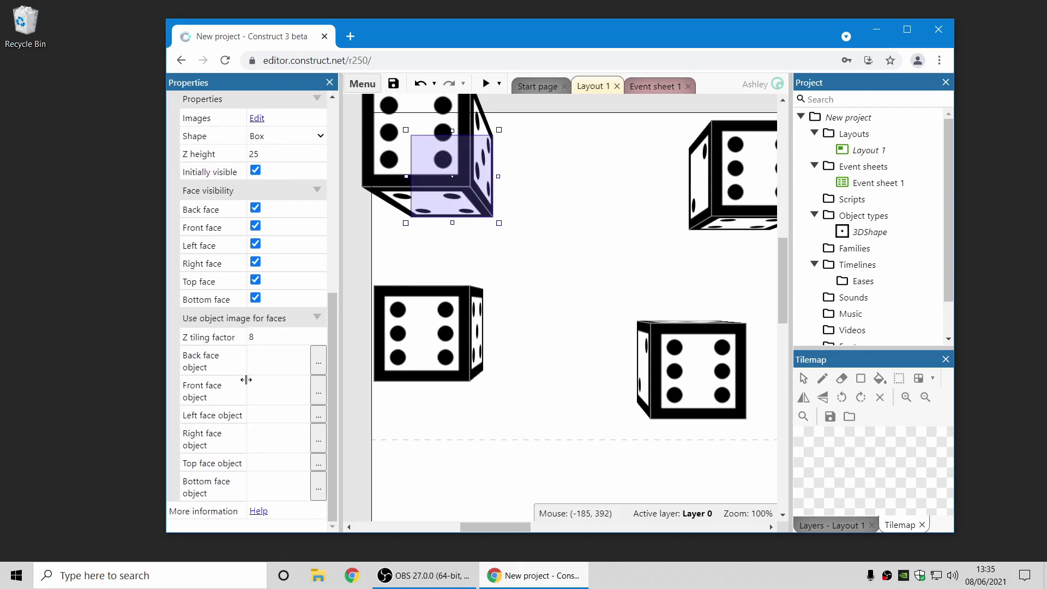
pyautogui.click(206, 360)
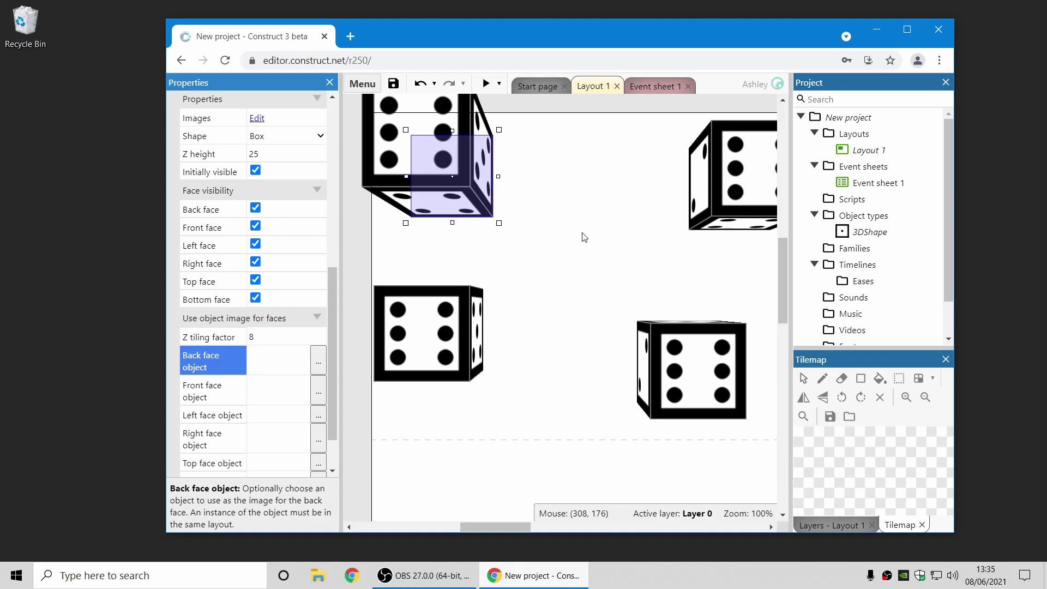
# Close the project without saving and filter examples by the 3D tag.
pyautogui.hotkey('ctrl', 'w')
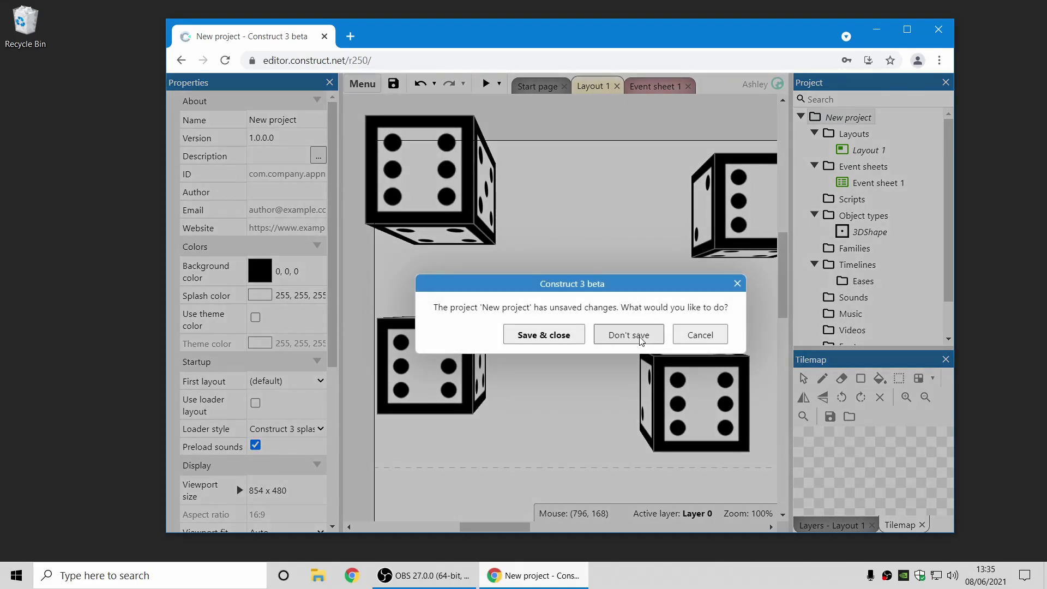
pyautogui.click(628, 334)
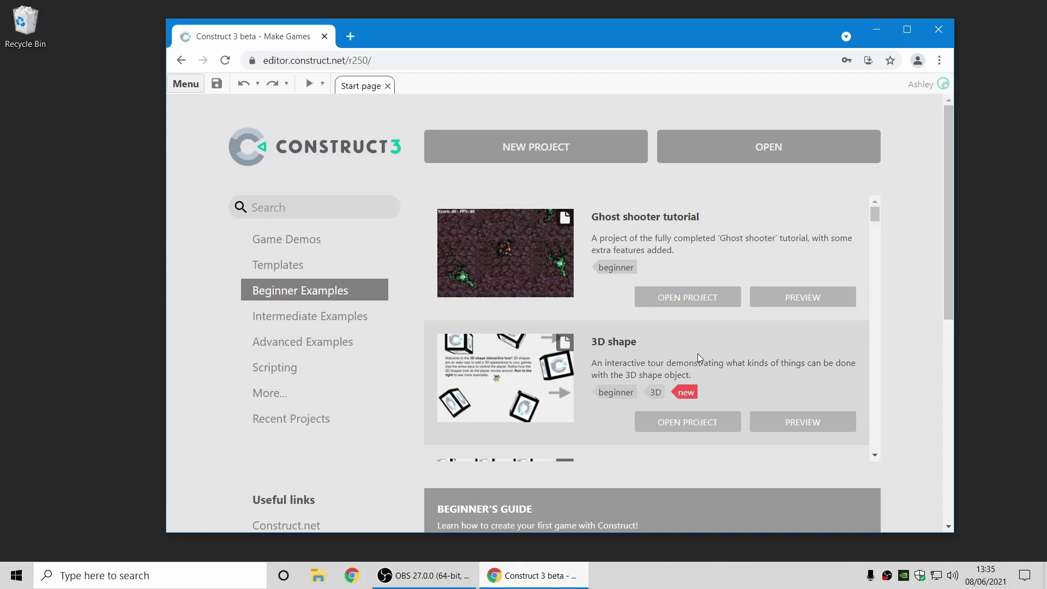
pyautogui.scroll(-1, 698, 353)
pyautogui.click(660, 326)
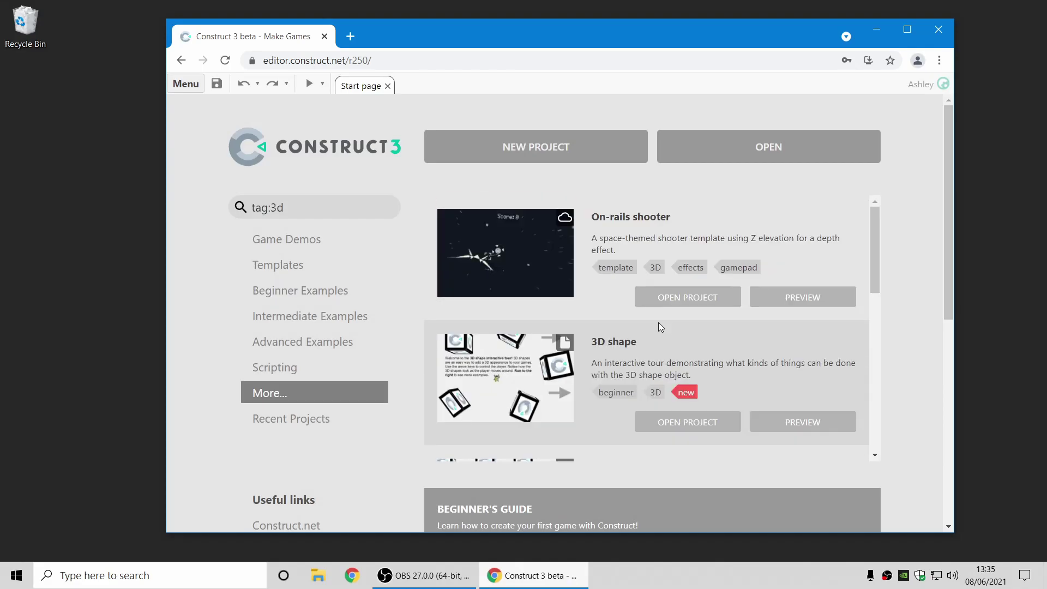
# Open the 3D shape example project and scroll across its layout.
pyautogui.scroll(-2, 714, 348)
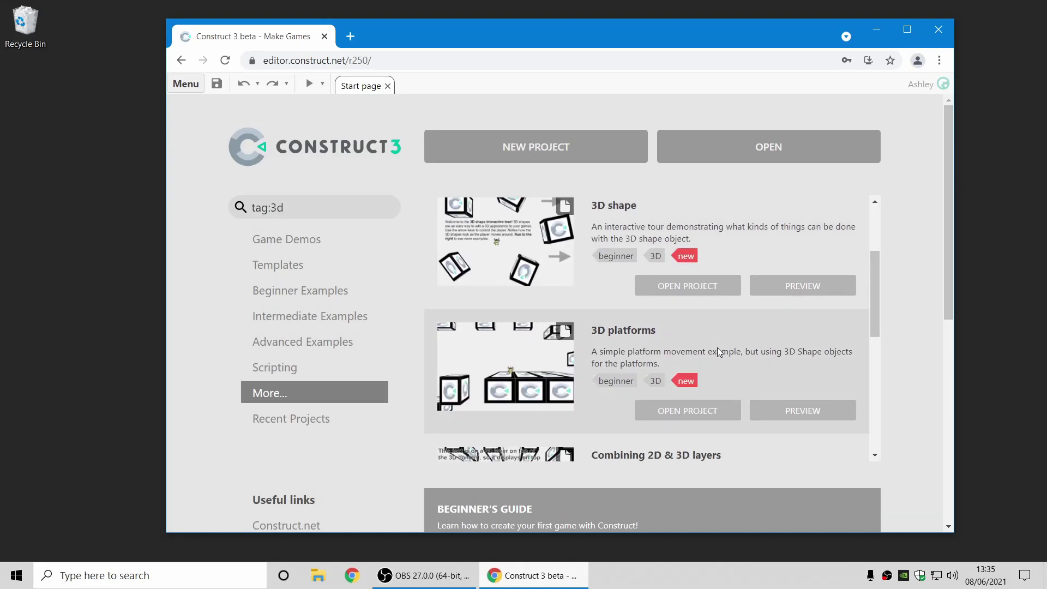
pyautogui.scroll(1, 718, 350)
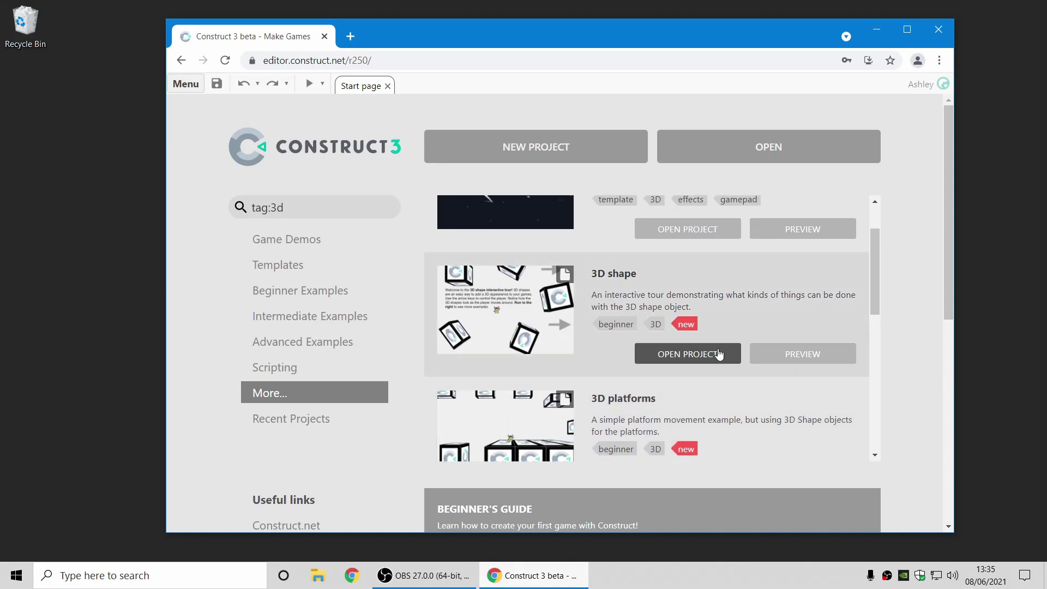
pyautogui.click(751, 295)
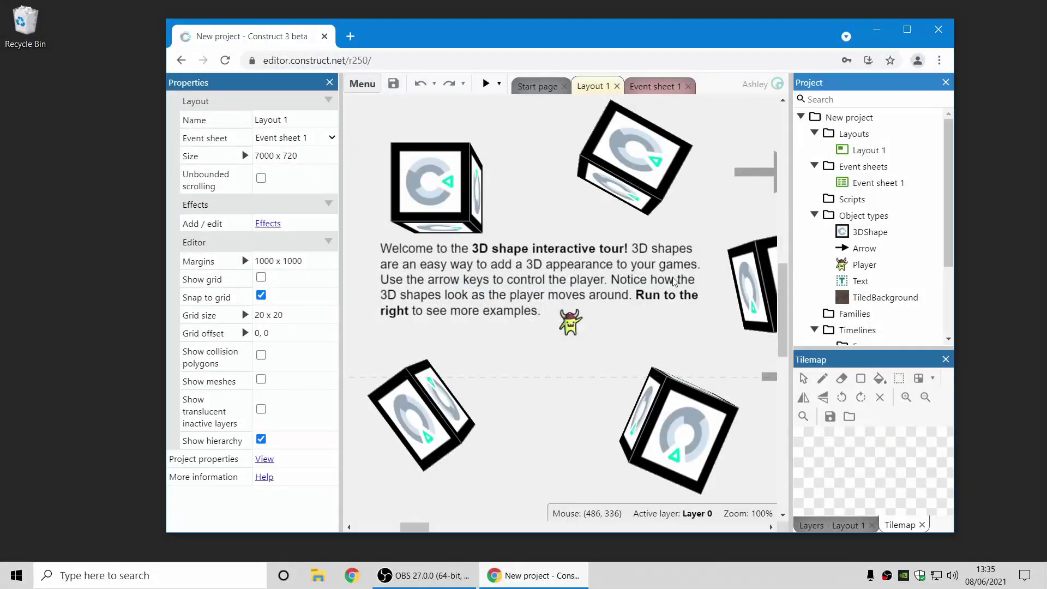
pyautogui.hscroll(6, 675, 282)
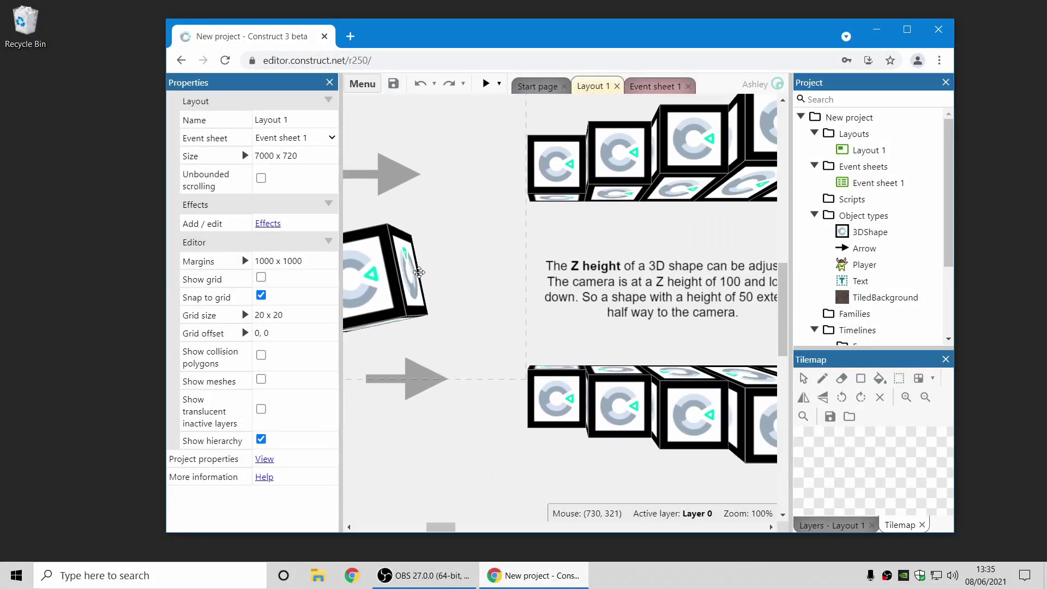
pyautogui.hscroll(3, 419, 272)
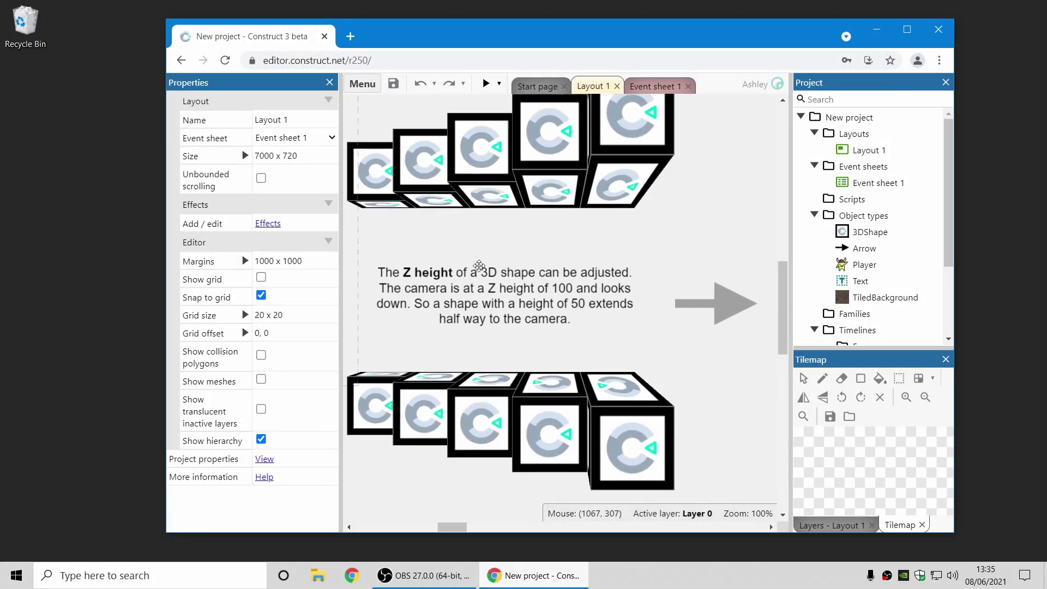
pyautogui.hscroll(6, 478, 265)
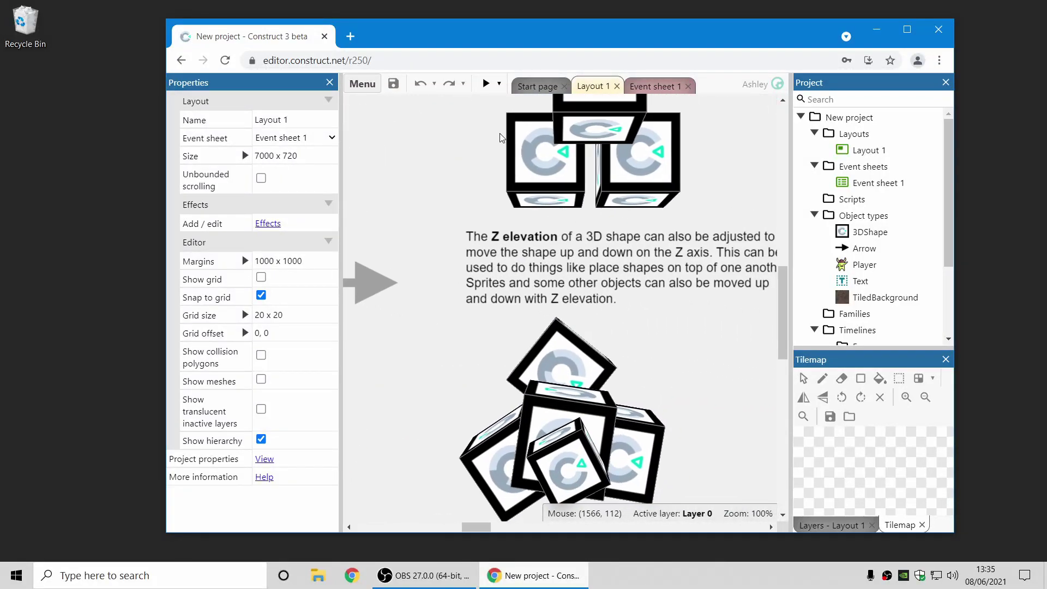
pyautogui.hscroll(-6, 502, 136)
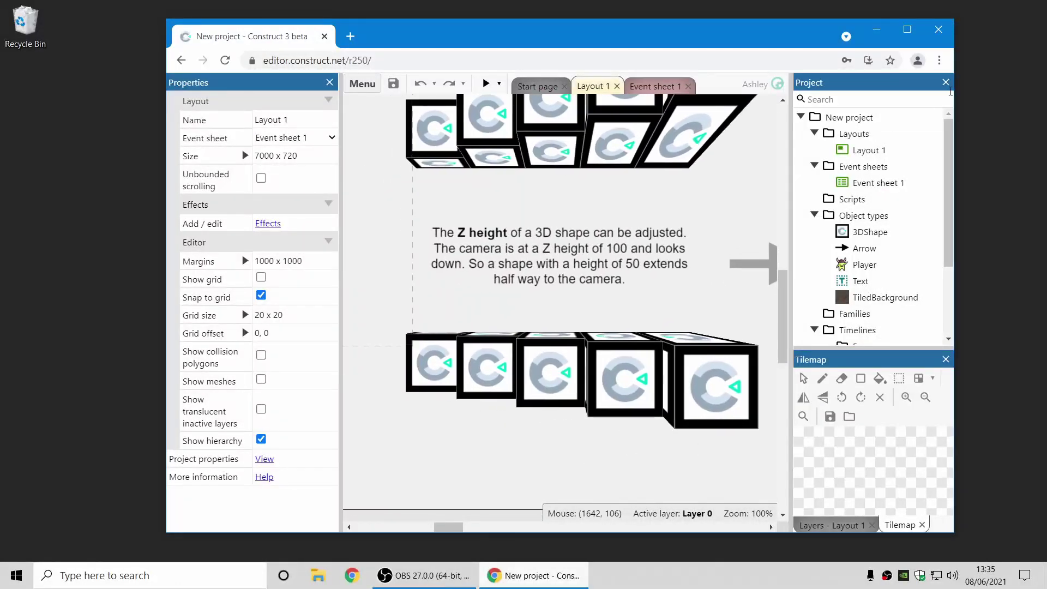
pyautogui.rightClick(852, 120)
# Close the 3D shape example and list the examples tagged 3D.
pyautogui.click(785, 260)
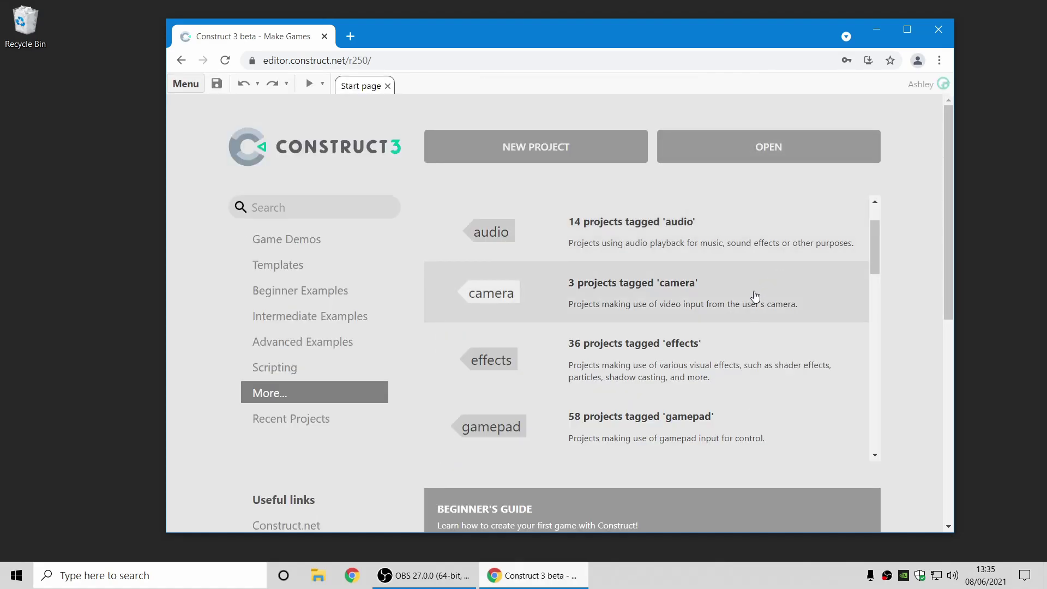
pyautogui.scroll(-7, 528, 288)
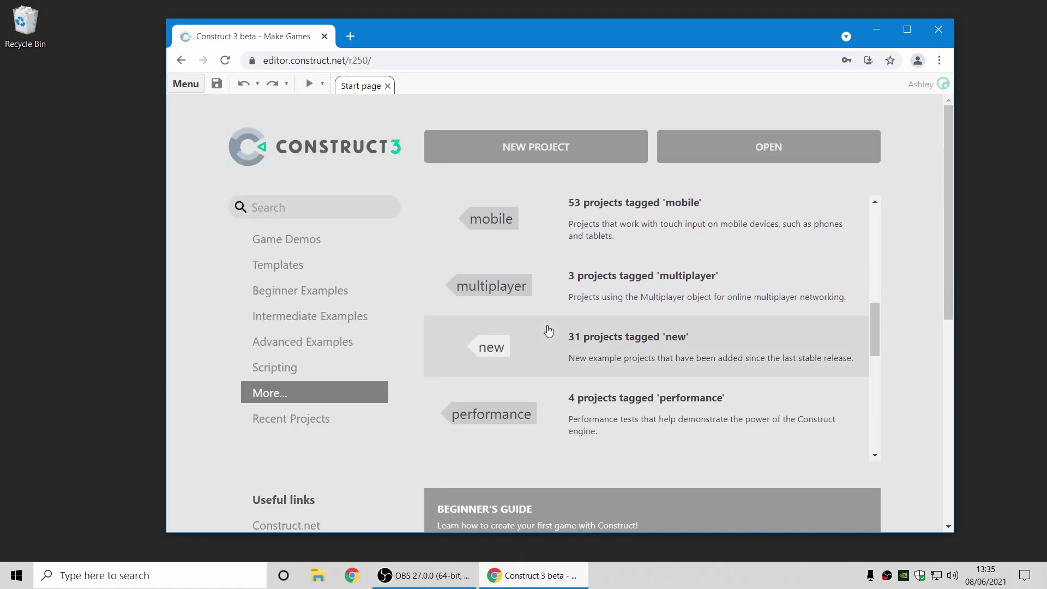
pyautogui.scroll(7, 551, 335)
pyautogui.scroll(2, 559, 342)
pyautogui.click(697, 228)
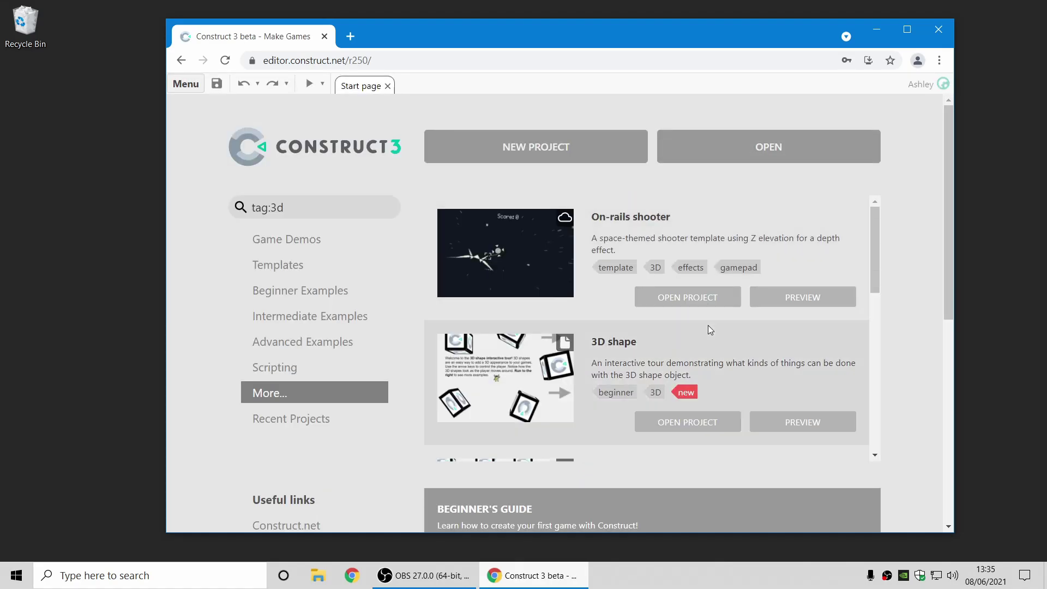
# Run a preview of the 3D platforms example, then close it.
pyautogui.scroll(-3, 708, 325)
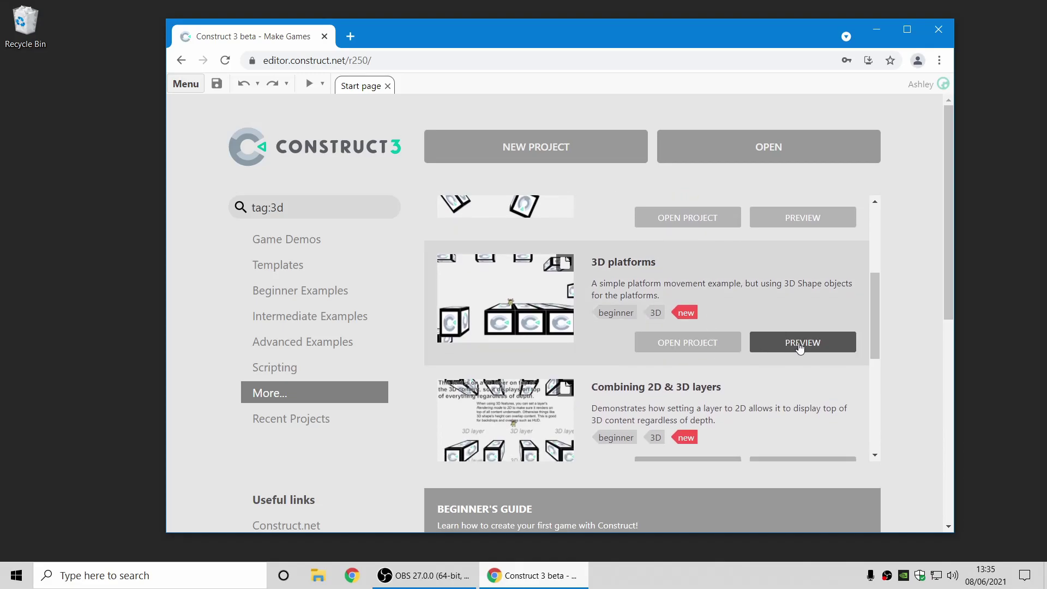
pyautogui.click(802, 344)
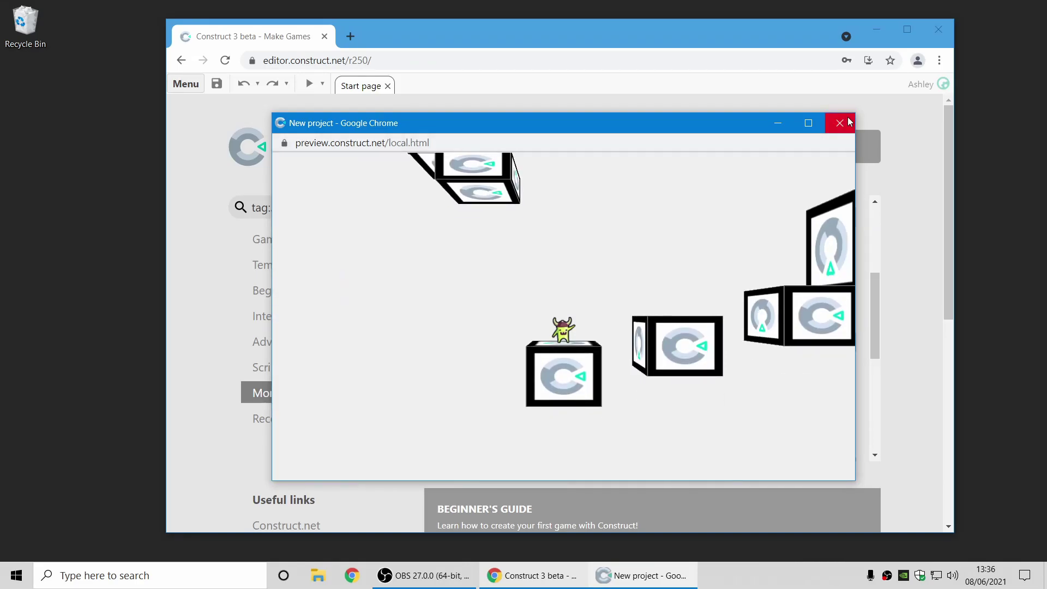
pyautogui.click(840, 123)
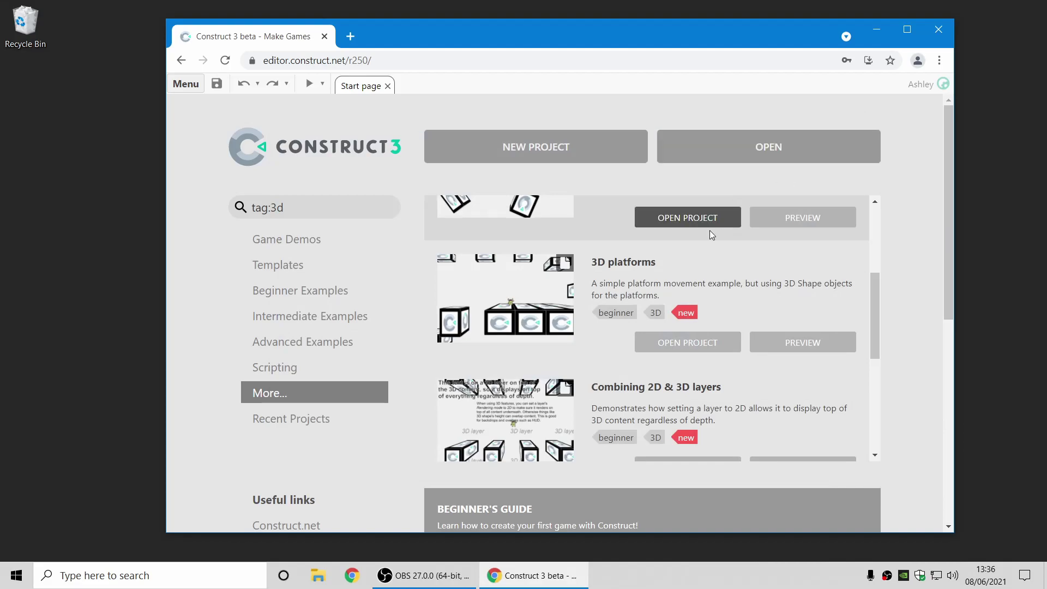
# Open the Mesh platforms example via the mesh-distortion tag and turn off snap to grid.
pyautogui.click(389, 207)
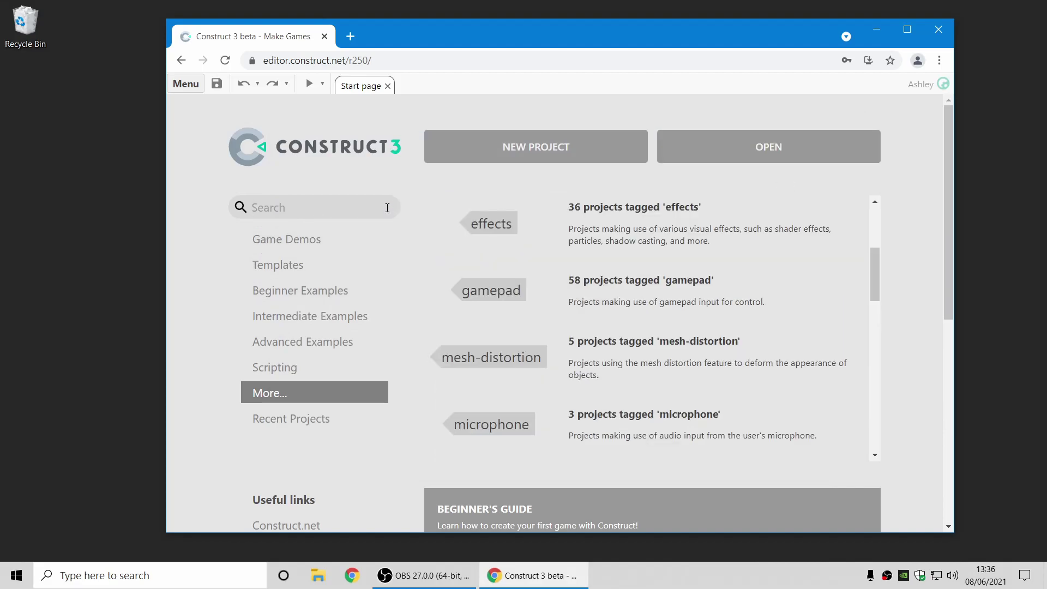
pyautogui.click(767, 358)
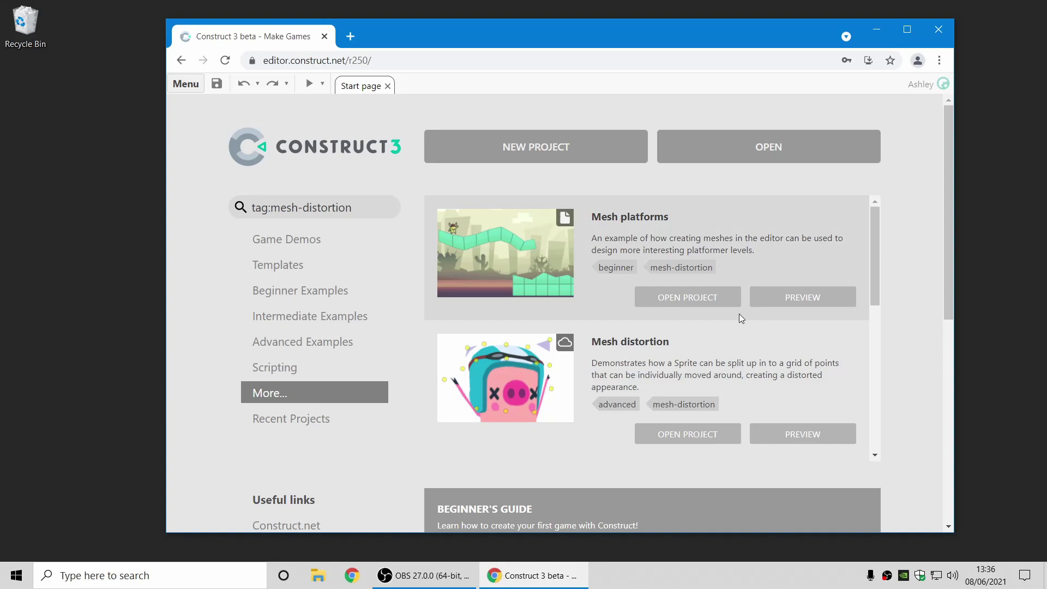
pyautogui.click(717, 231)
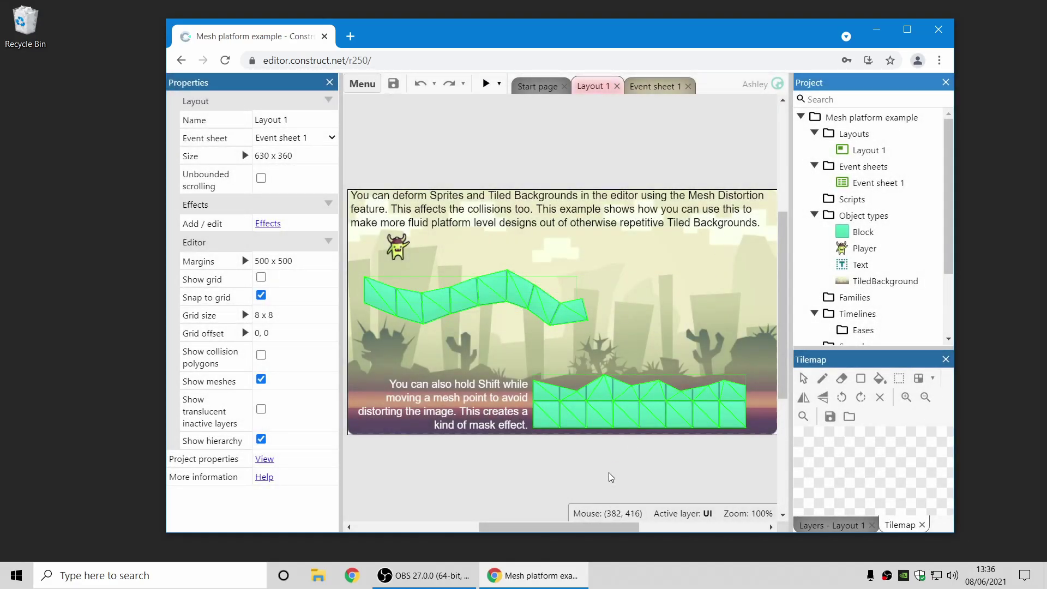
pyautogui.click(260, 295)
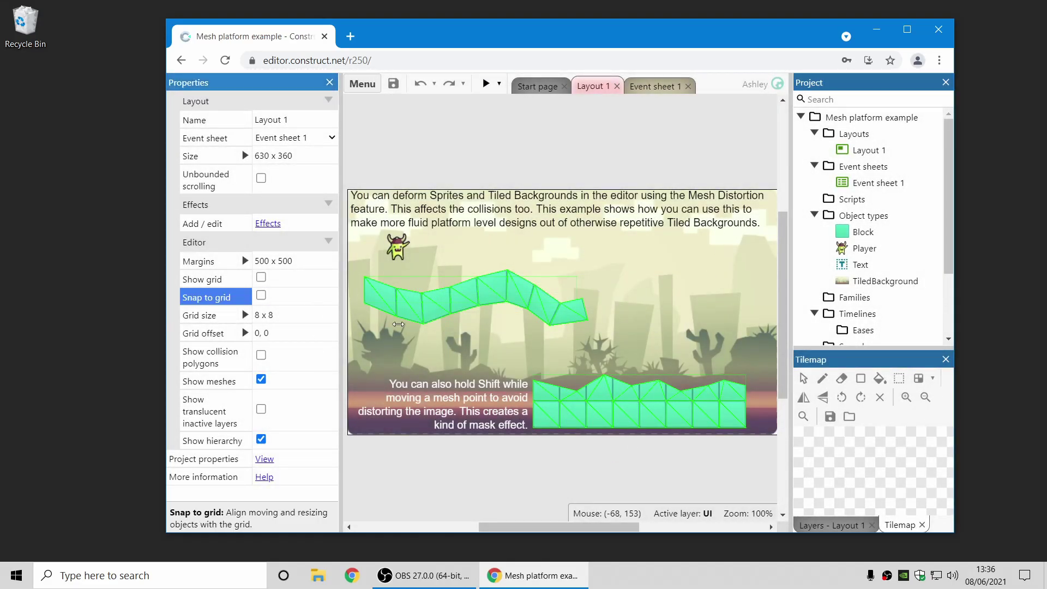
# Edit the bottom Block's mesh, dragging a middle mesh point right and down.
pyautogui.scroll(-1, 690, 475)
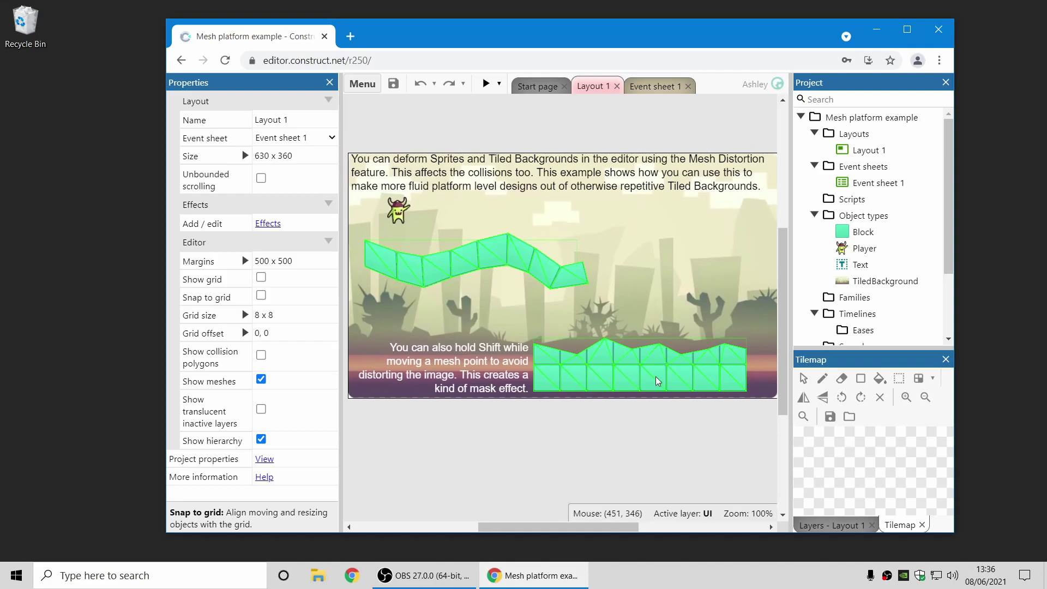
pyautogui.click(658, 382)
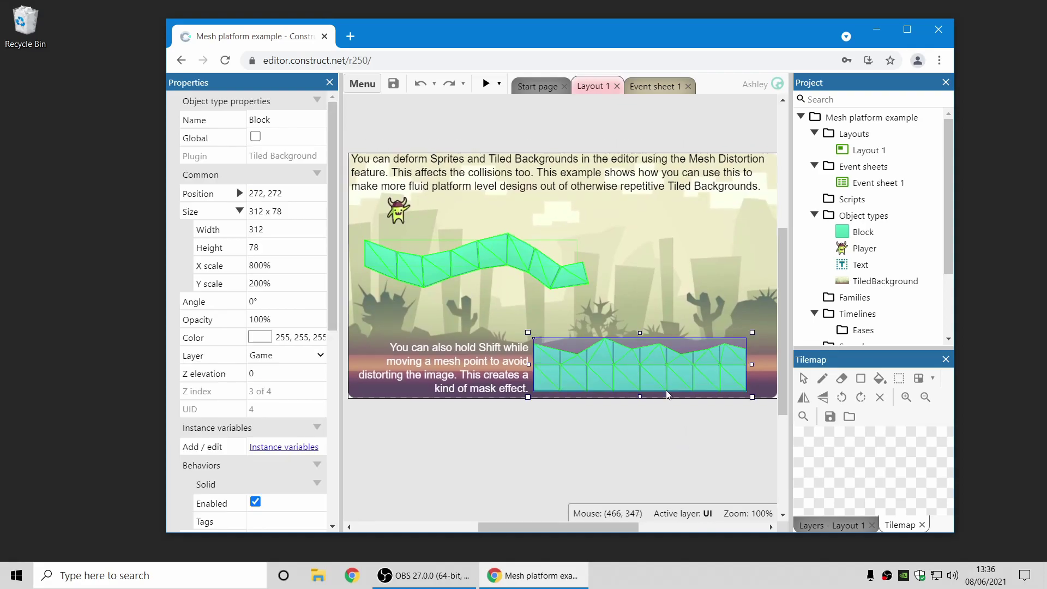
pyautogui.click(667, 392)
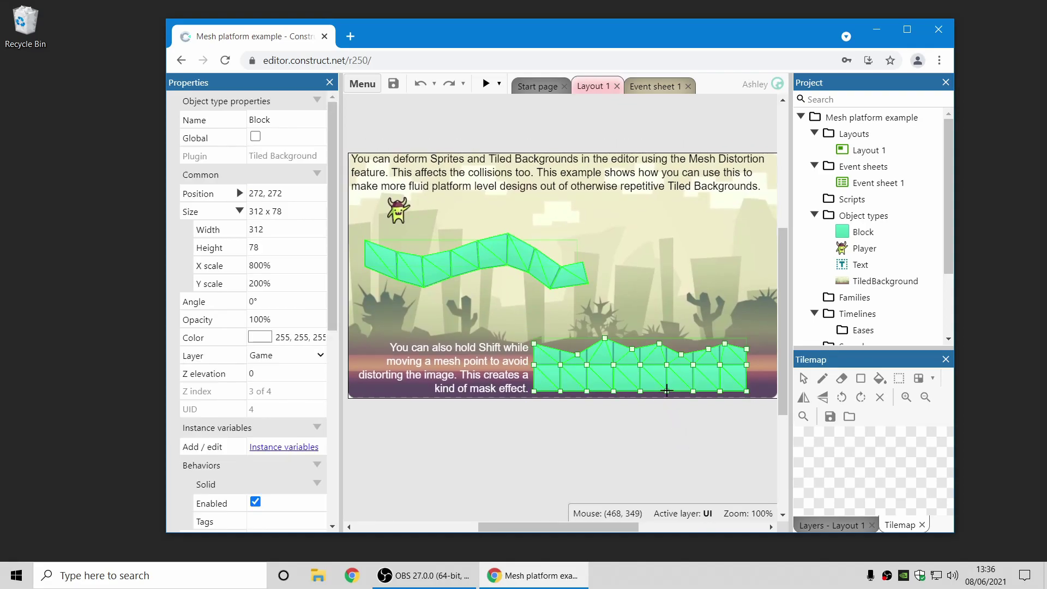
pyautogui.keyDown('ctrl'); pyautogui.scroll(5, 649, 374); pyautogui.keyUp('ctrl')
pyautogui.moveTo(635, 359); pyautogui.dragTo(648, 364)
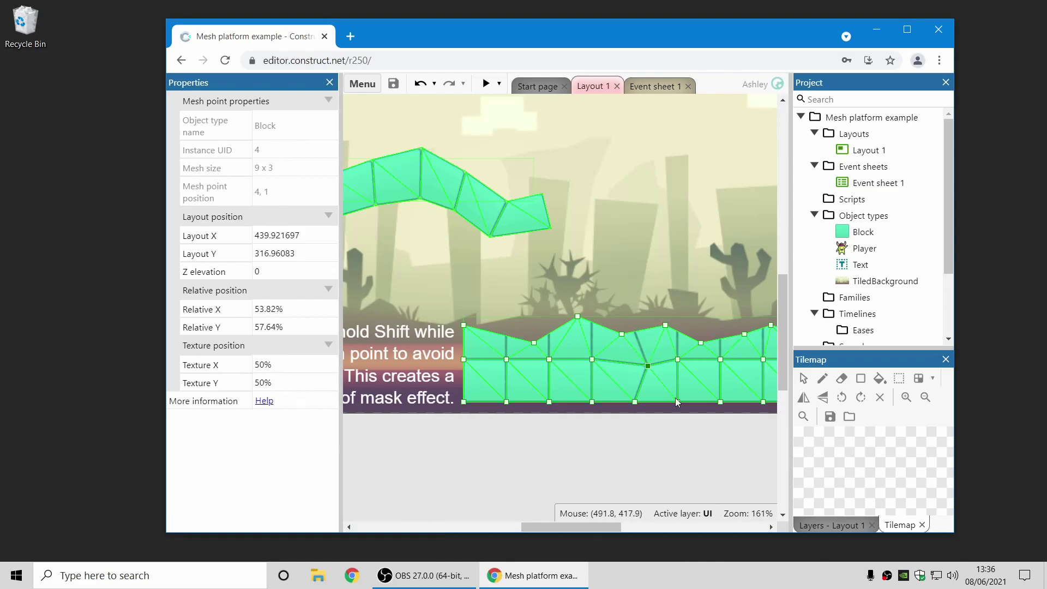
pyautogui.moveTo(649, 367)
pyautogui.mouseDown()
pyautogui.moveTo(646, 357)
pyautogui.moveTo(645, 372)
pyautogui.mouseUp()
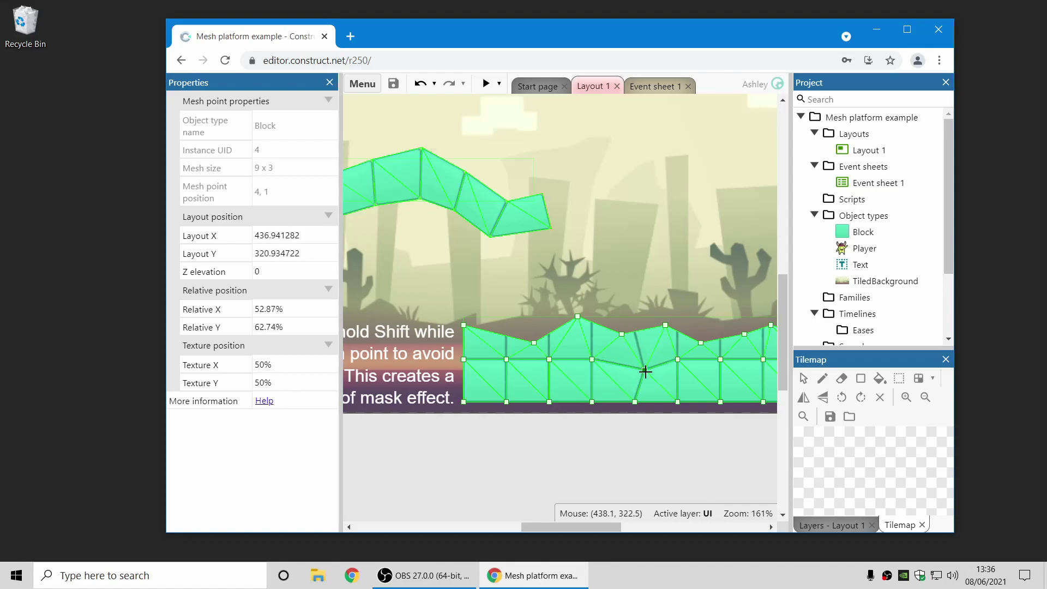
# Raise that mesh point's Z elevation to 17.600006.
pyautogui.click(279, 272)
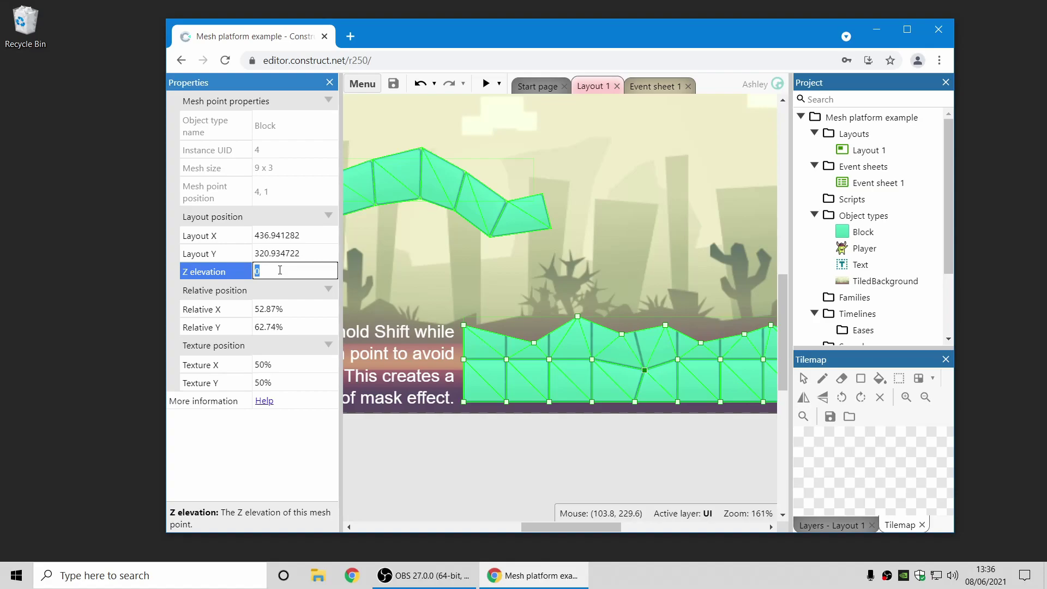
pyautogui.moveTo(279, 271); pyautogui.dragTo(280, 257)
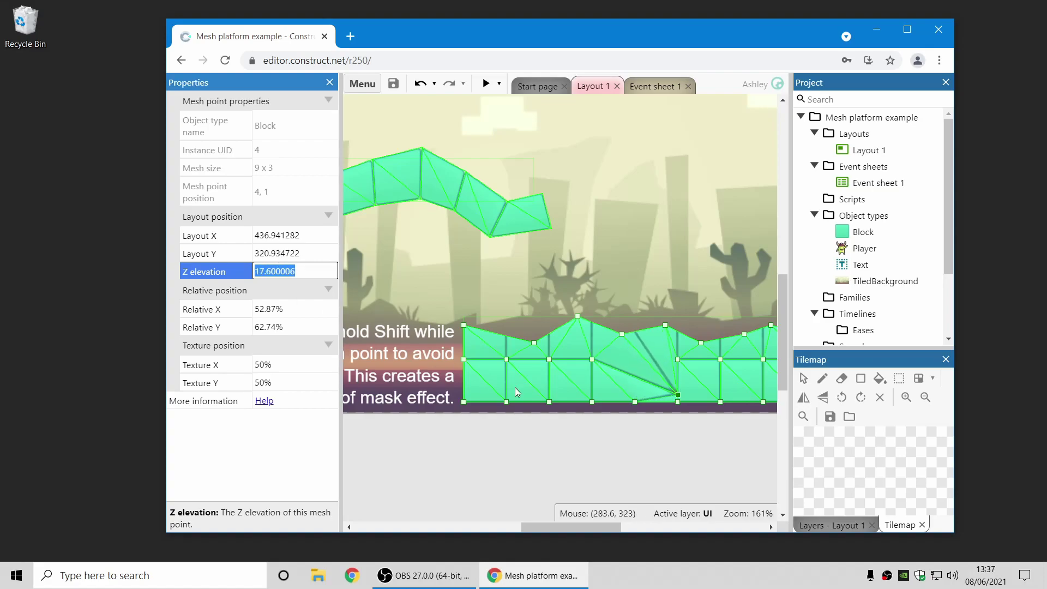
pyautogui.keyDown('ctrl'); pyautogui.scroll(2, 515, 392); pyautogui.keyUp('ctrl')
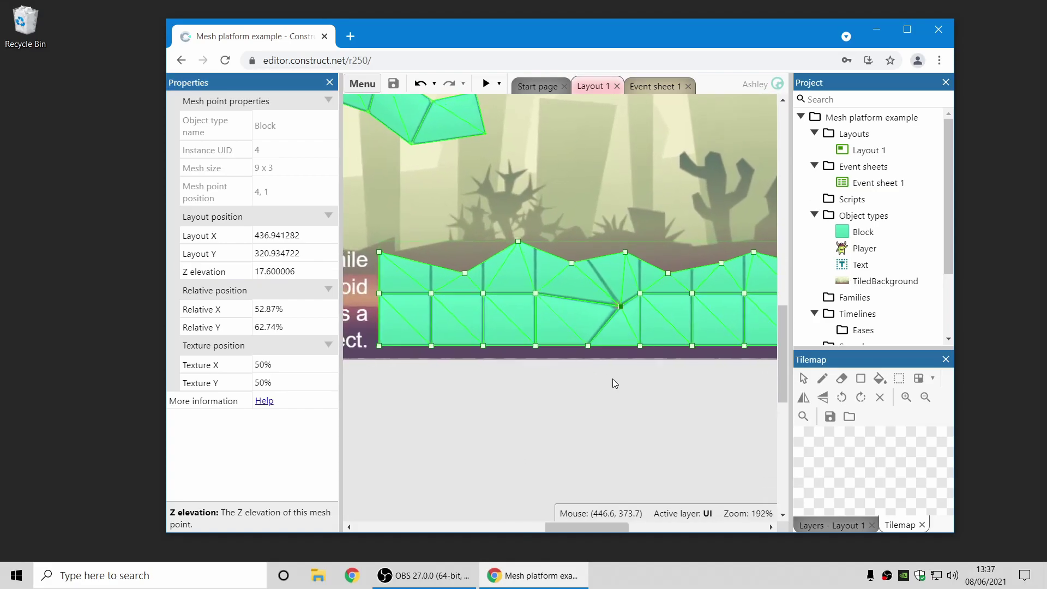
pyautogui.keyDown('ctrl'); pyautogui.scroll(1, 613, 379); pyautogui.keyUp('ctrl')
pyautogui.scroll(2, 627, 382)
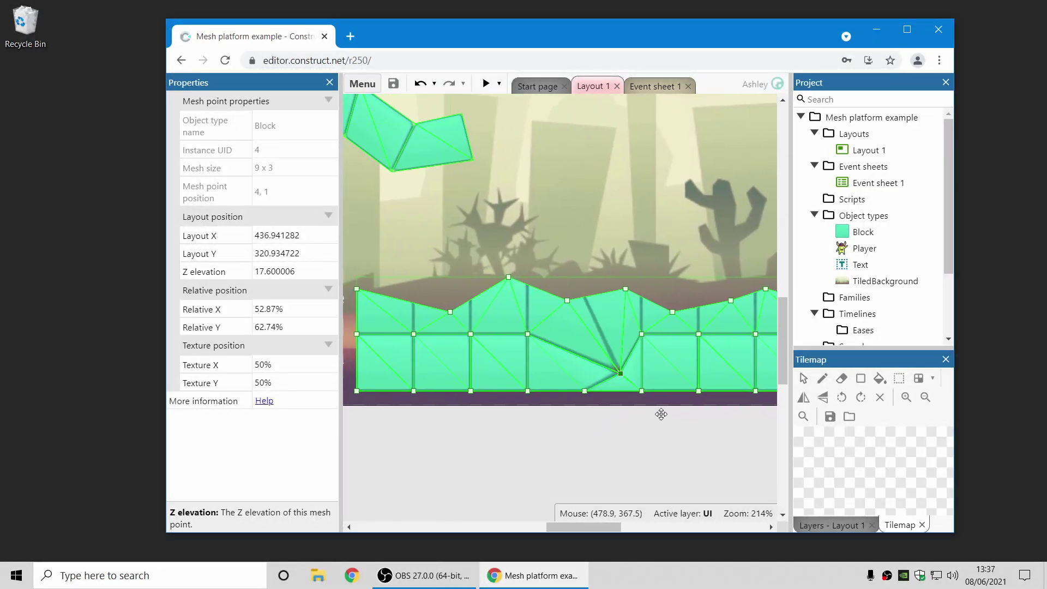
pyautogui.moveTo(662, 415); pyautogui.dragTo(636, 387, button='middle')
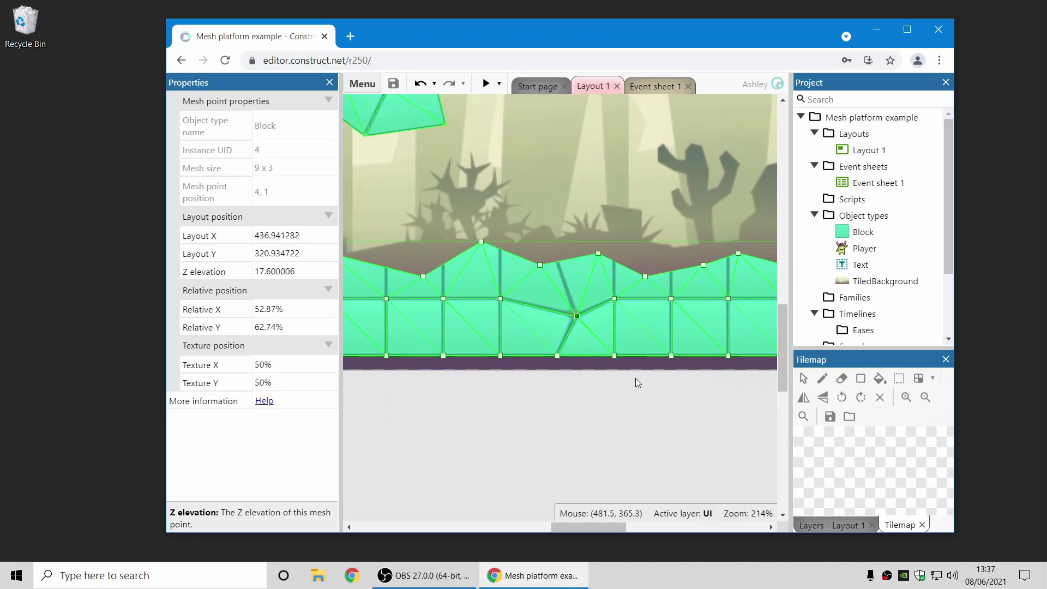
pyautogui.moveTo(636, 378); pyautogui.dragTo(576, 368, button='middle')
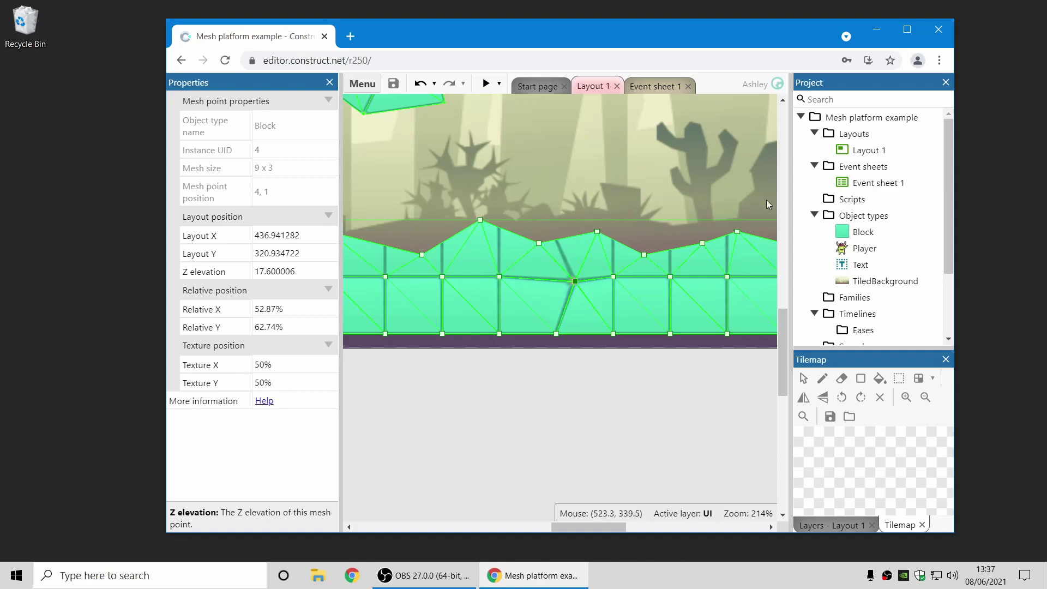
# Close Mesh platforms and preview the 3D-tagged Mesh Z elevation example.
pyautogui.click(884, 123)
pyautogui.rightClick(884, 123)
pyautogui.click(818, 264)
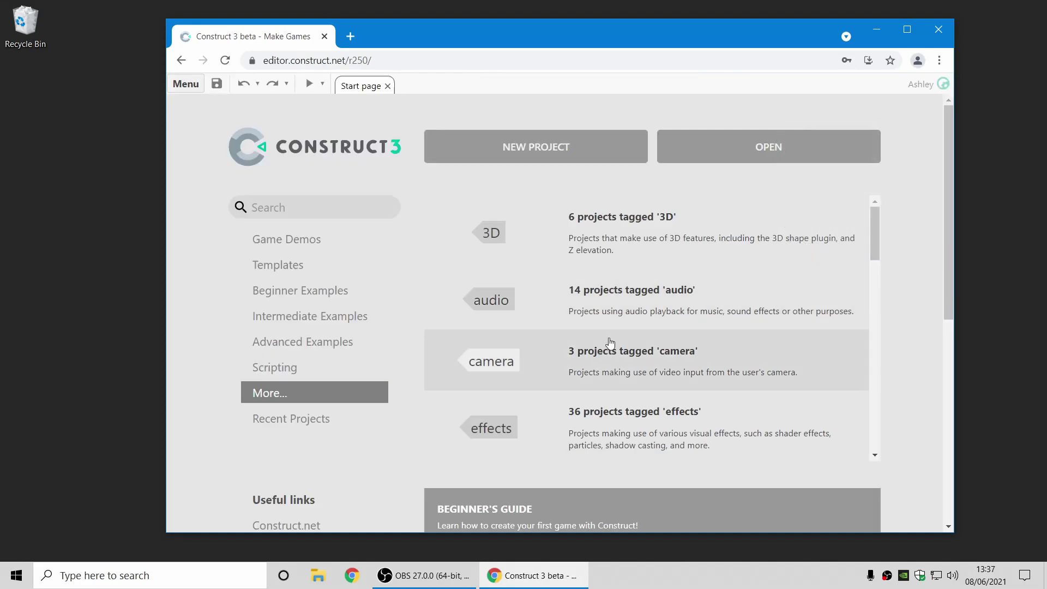
pyautogui.click(694, 235)
pyautogui.scroll(-2, 712, 349)
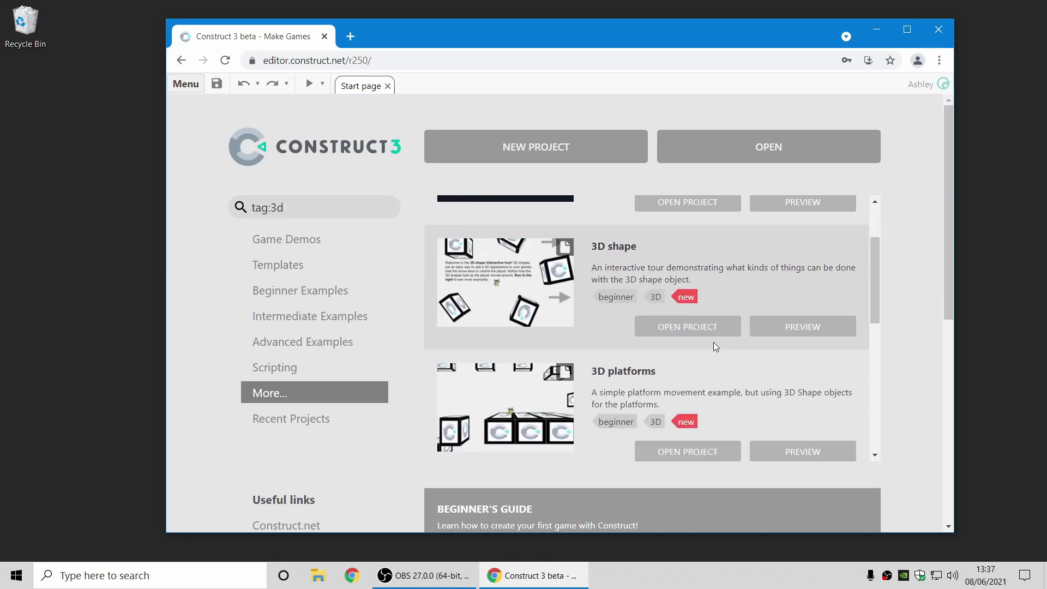
pyautogui.scroll(-7, 713, 343)
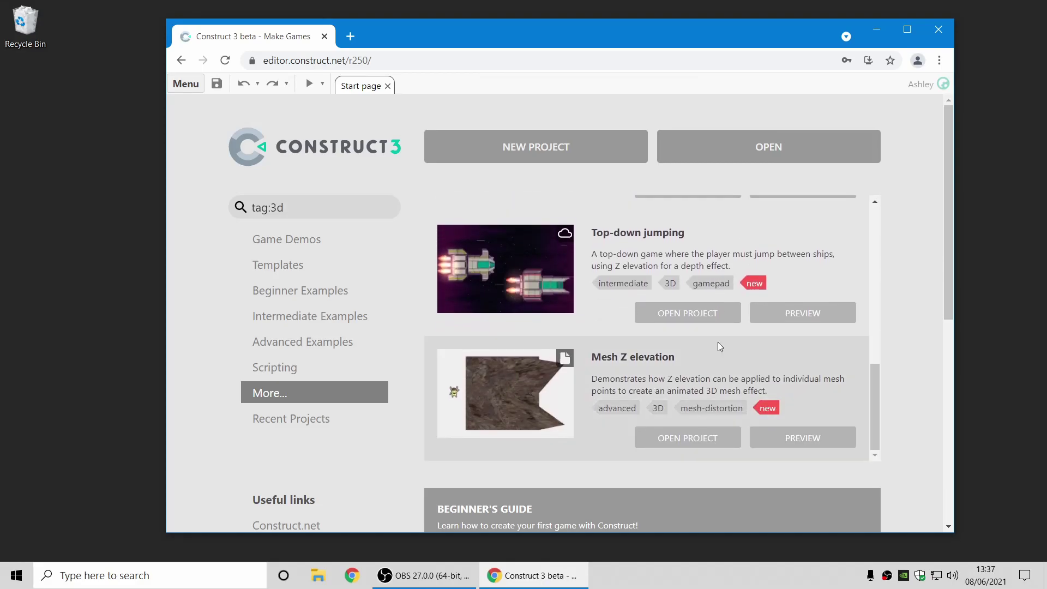
pyautogui.scroll(-1, 718, 346)
pyautogui.click(802, 367)
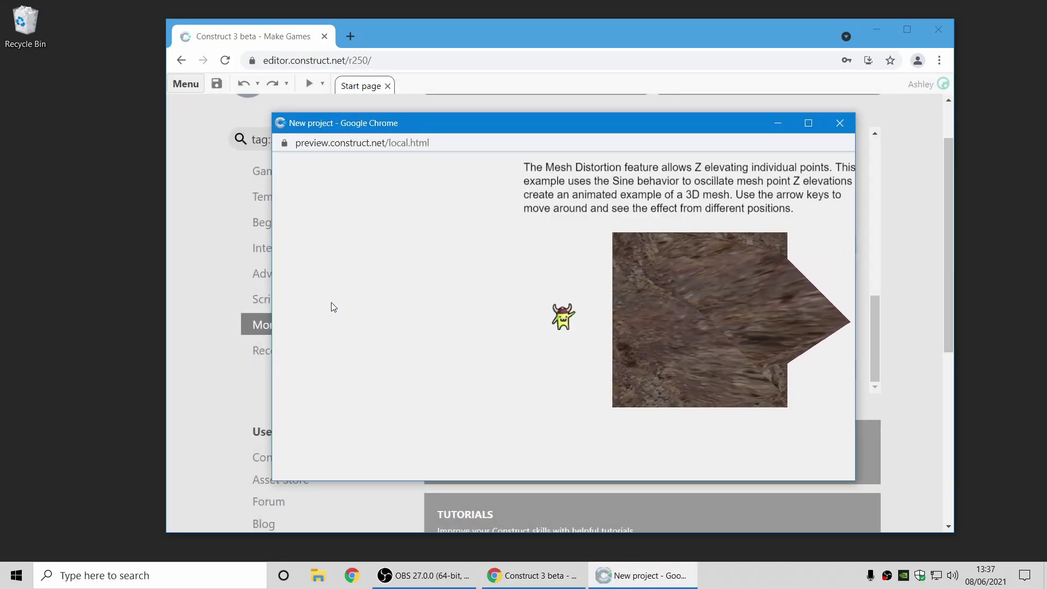
# Move the character around the mesh with the arrow keys, then close the preview.
pyautogui.press('Up')
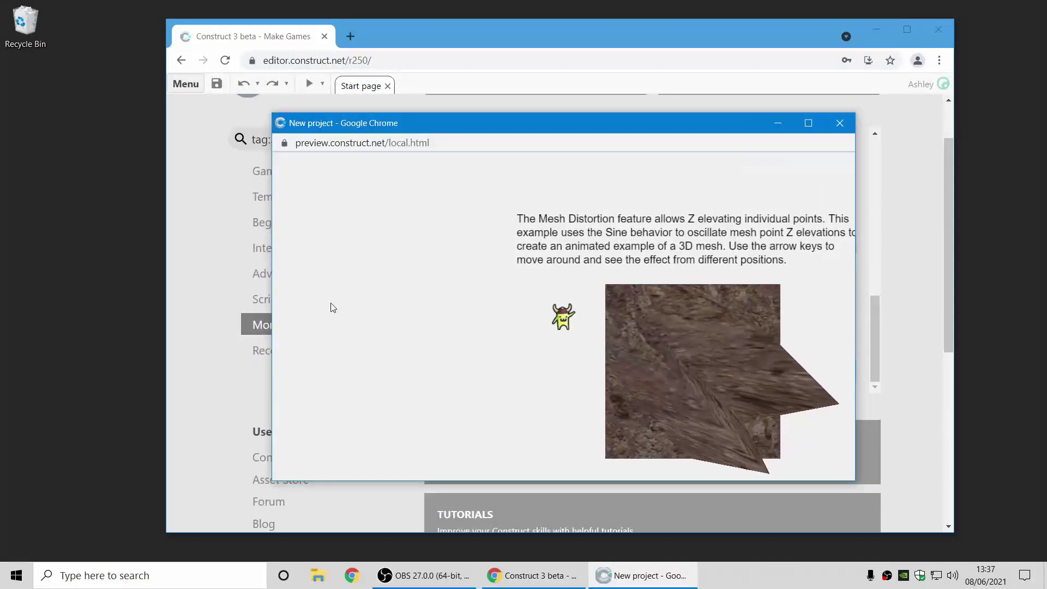
pyautogui.press('Right')
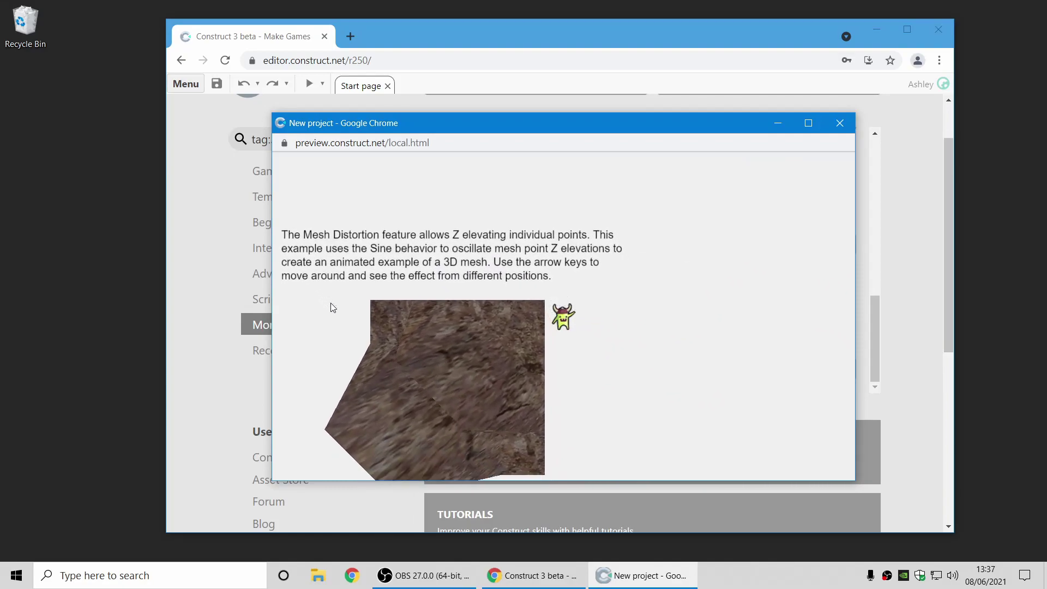
pyautogui.press('Down')
pyautogui.press('Left')
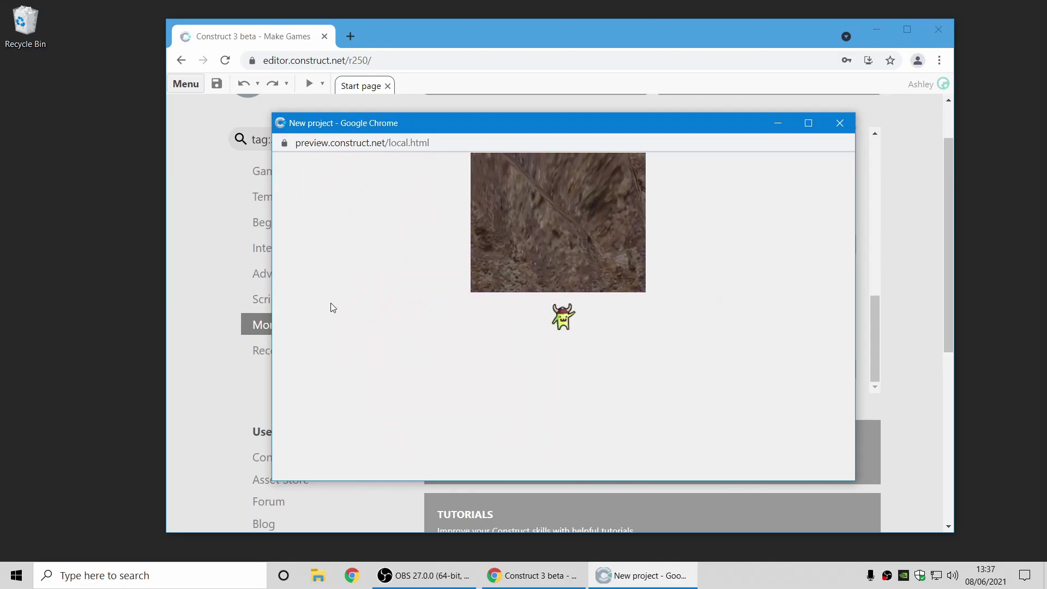
pyautogui.press('Up')
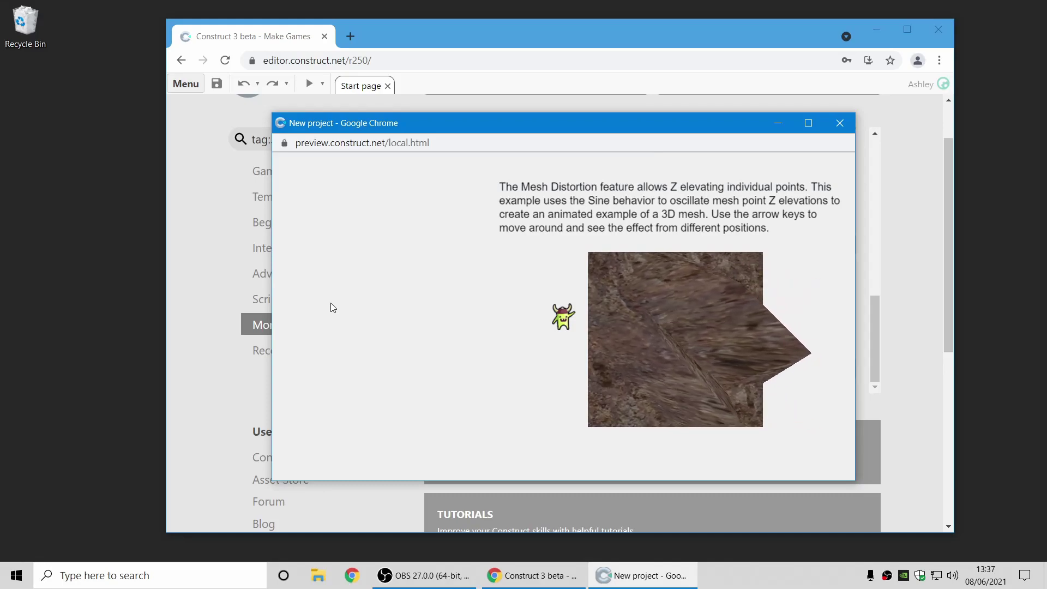
pyautogui.press('Up')
pyautogui.press('Right')
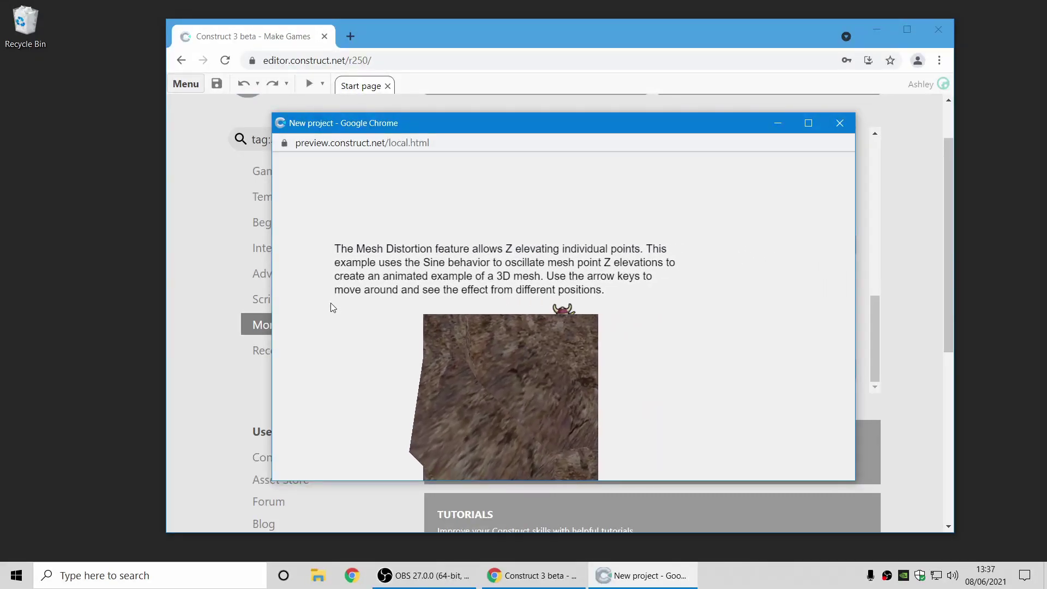
pyautogui.press('Down')
pyautogui.press('Right')
pyautogui.press('Left')
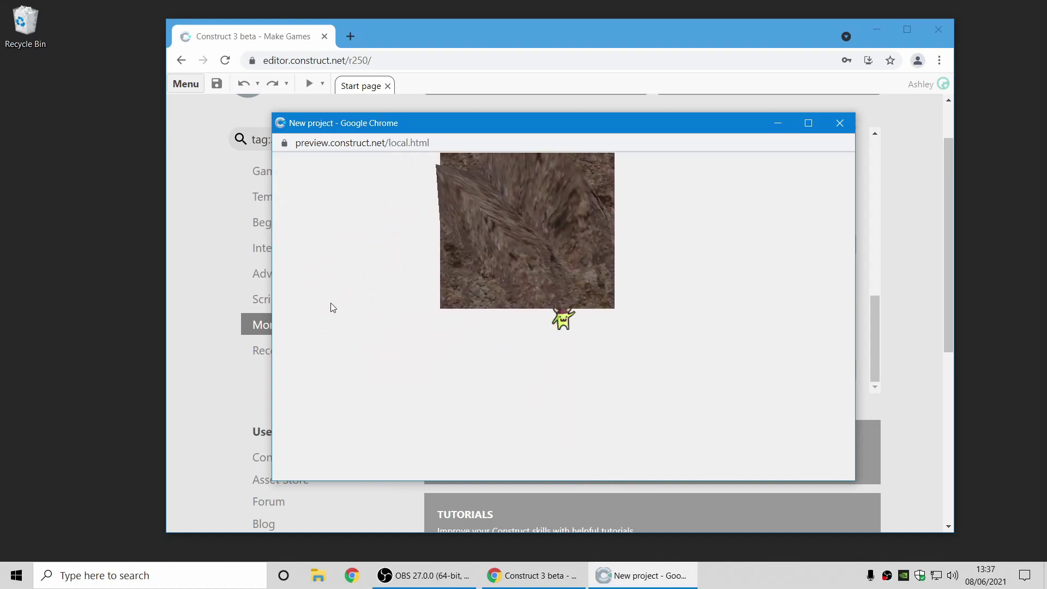
pyautogui.press('Up')
pyautogui.press('Left')
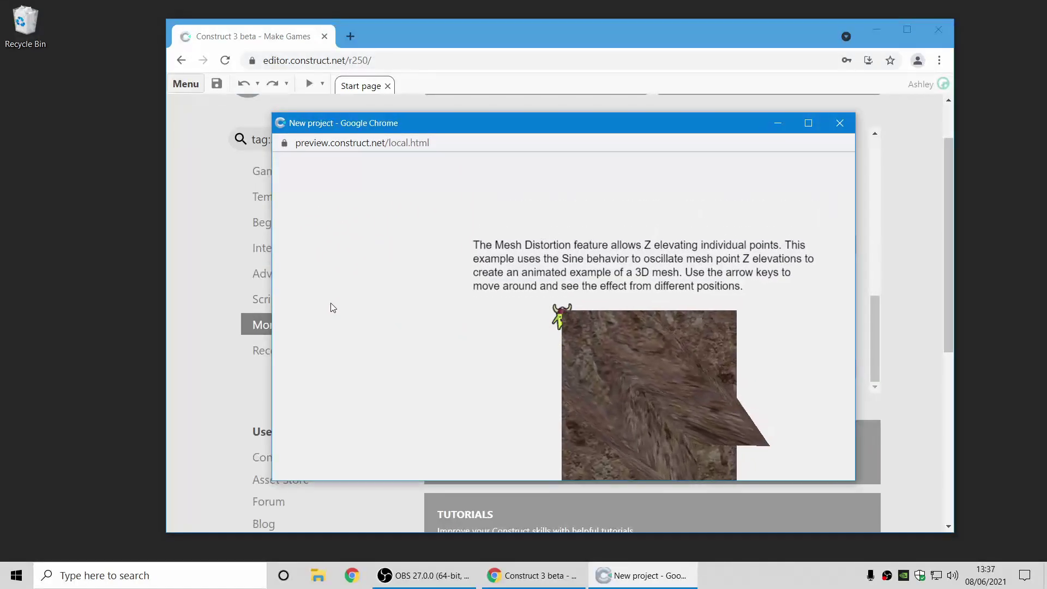
pyautogui.press('Right')
pyautogui.click(840, 123)
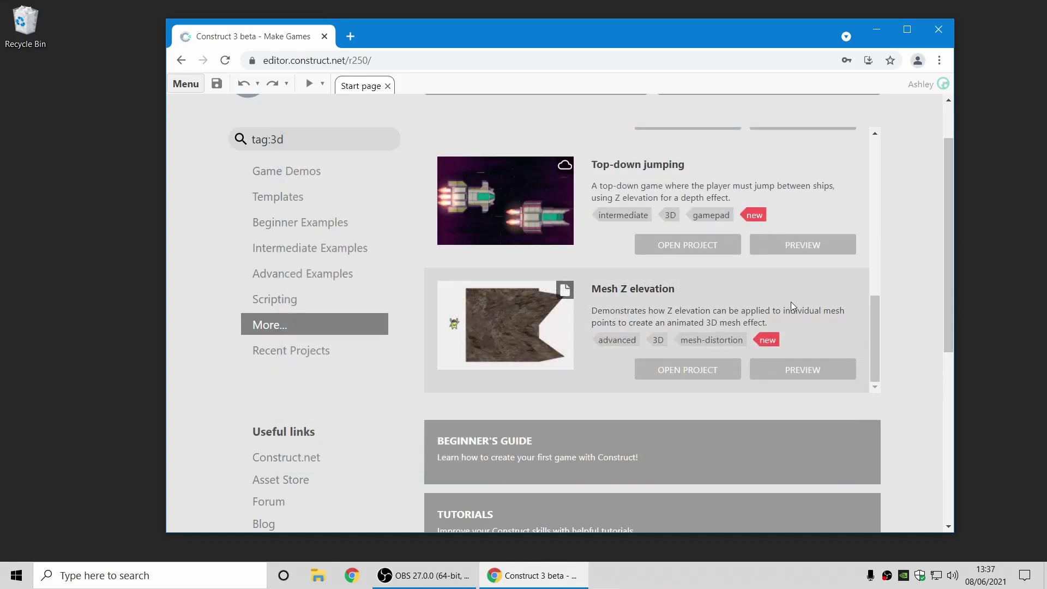
# Open the Ghost shooter tutorial from the Beginner Examples category.
pyautogui.scroll(10, 771, 301)
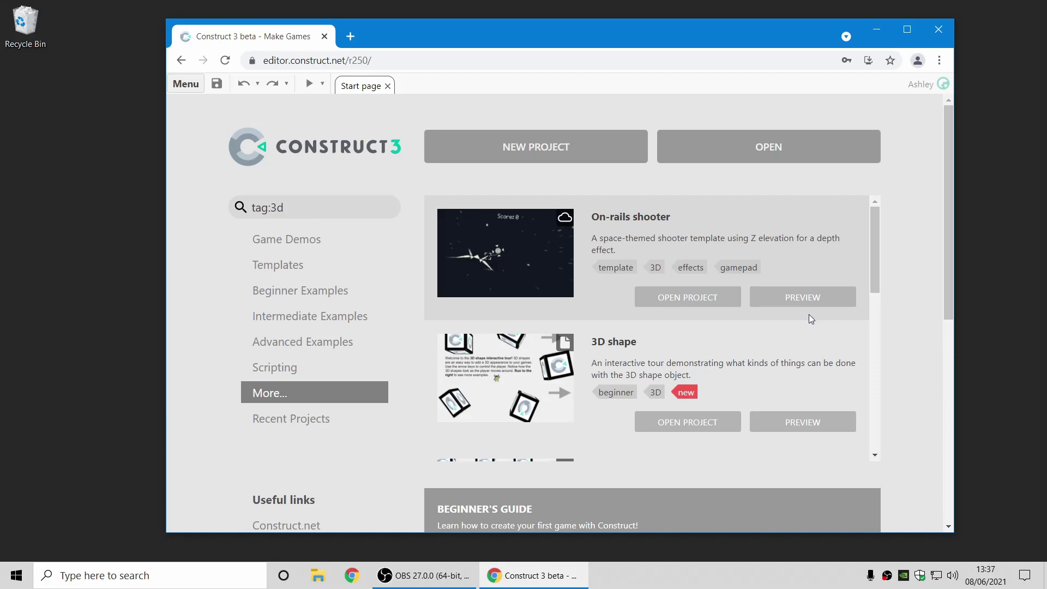
pyautogui.click(381, 297)
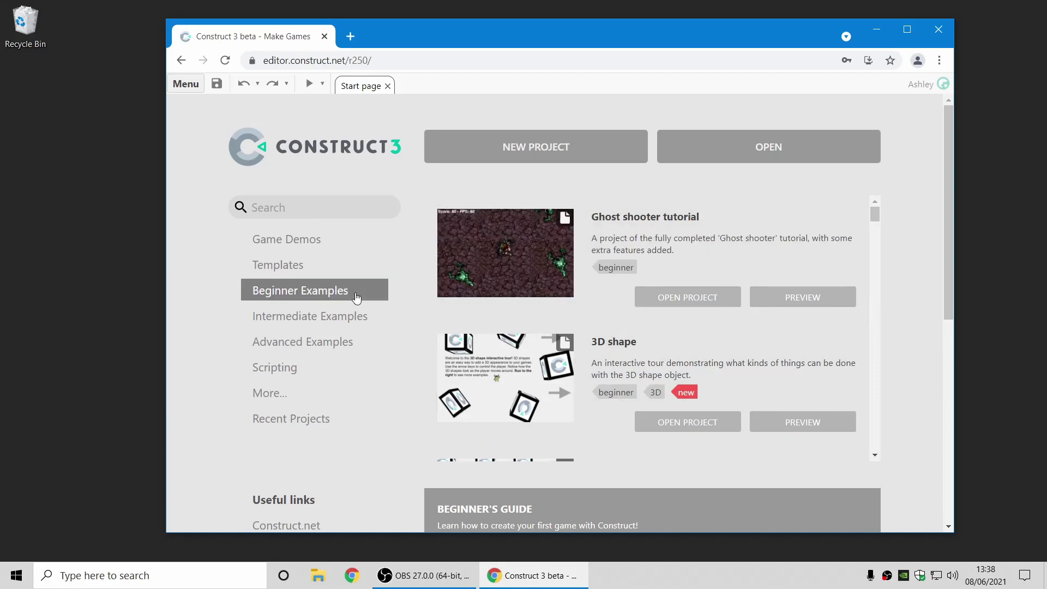
pyautogui.click(711, 240)
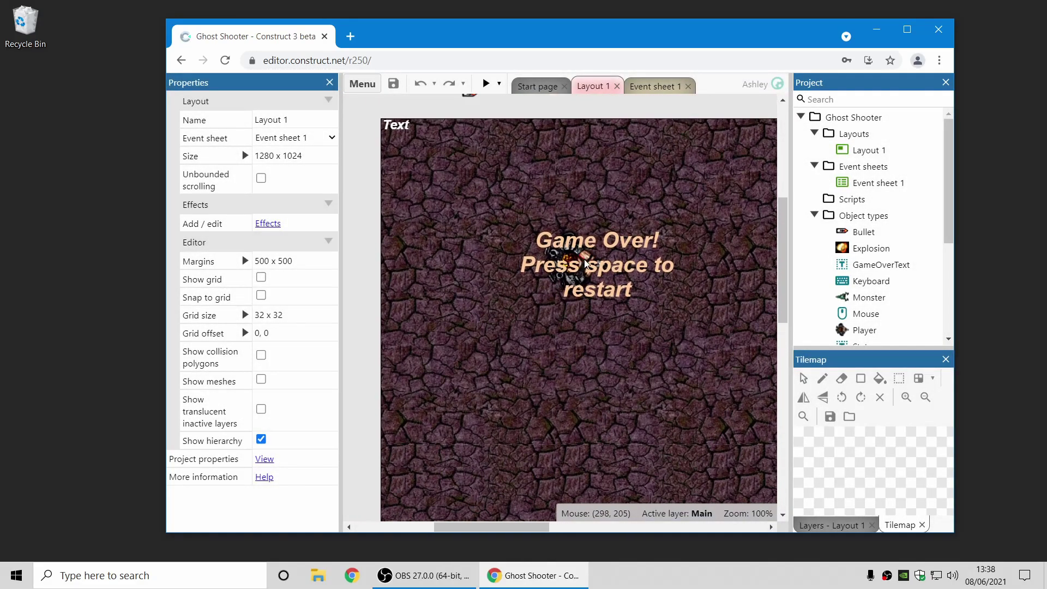
# Browse export platforms, selecting Windows (WebView2) then macOS (WKWebView), and cancel the export.
pyautogui.click(375, 90)
pyautogui.moveTo(399, 112)
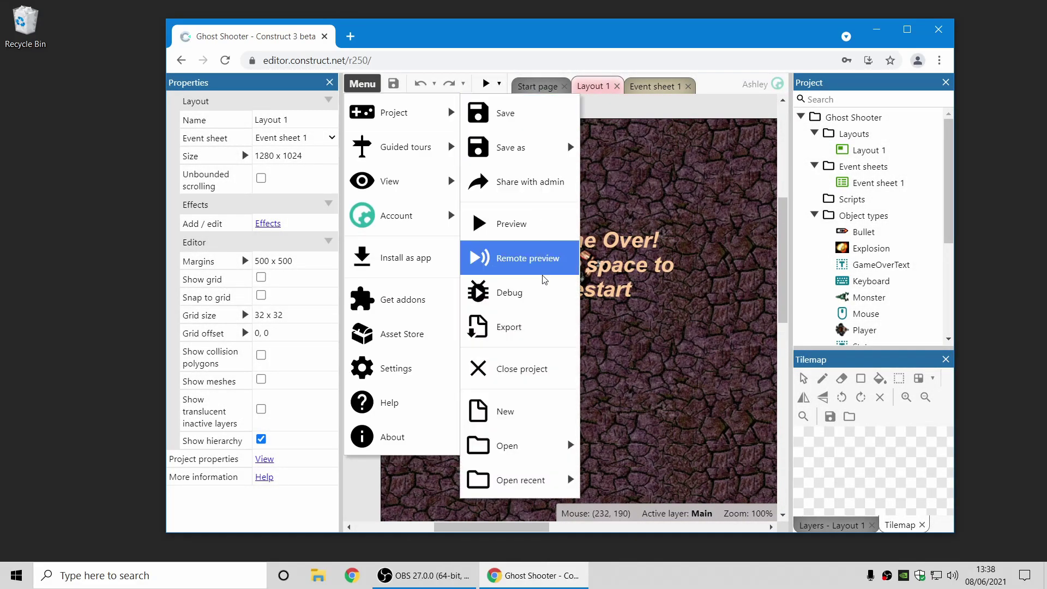
pyautogui.click(507, 328)
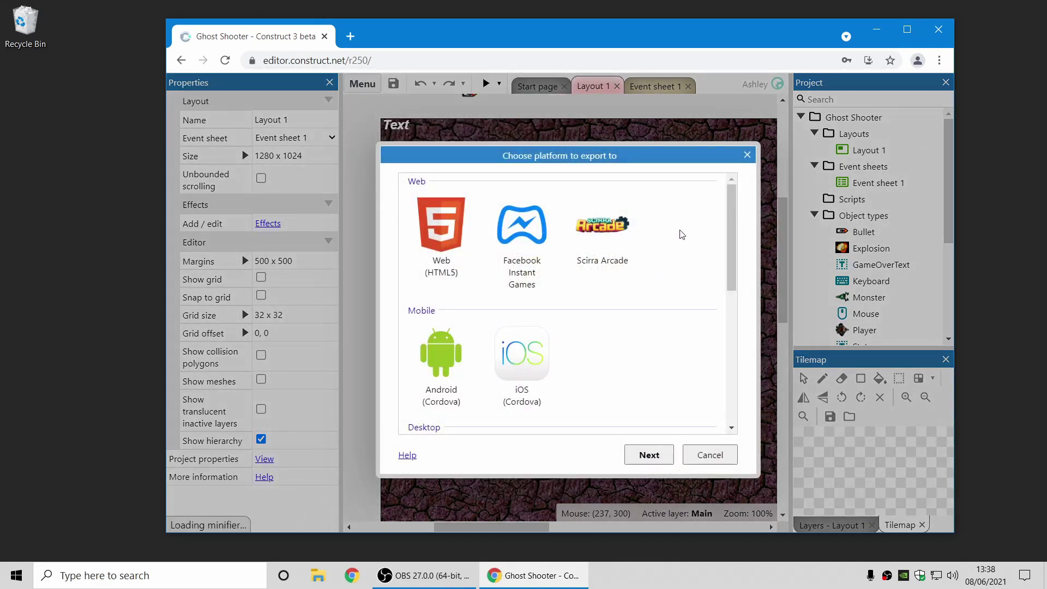
pyautogui.scroll(-3, 682, 234)
pyautogui.scroll(-1, 682, 235)
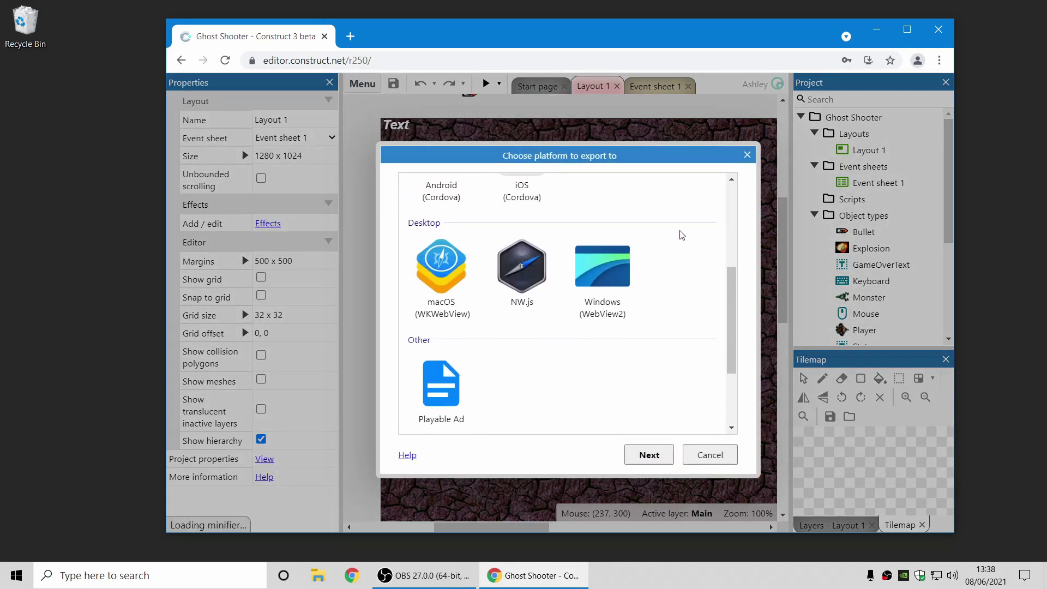
pyautogui.click(629, 276)
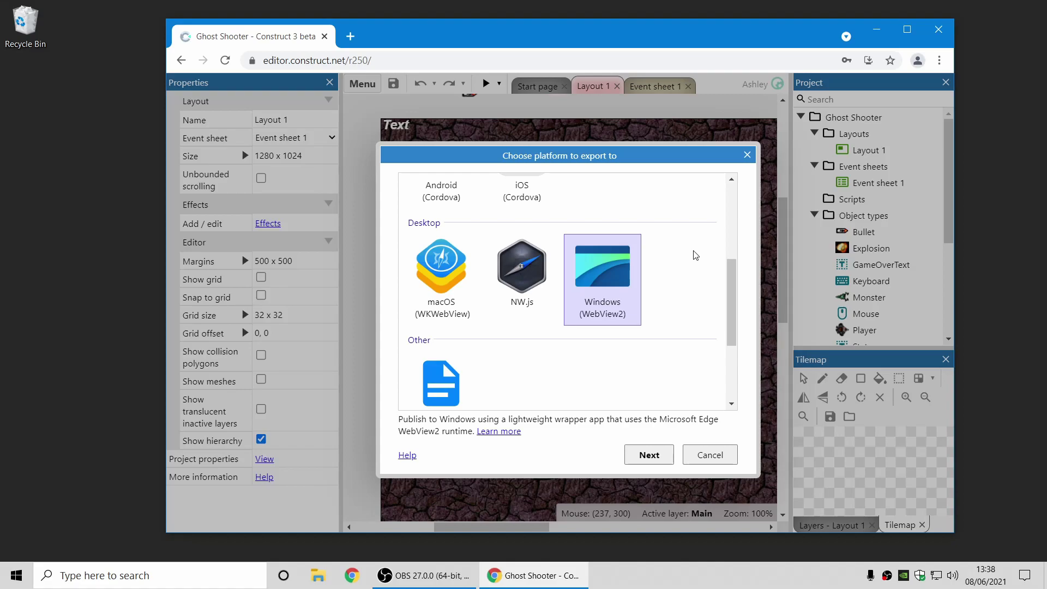
pyautogui.click(457, 284)
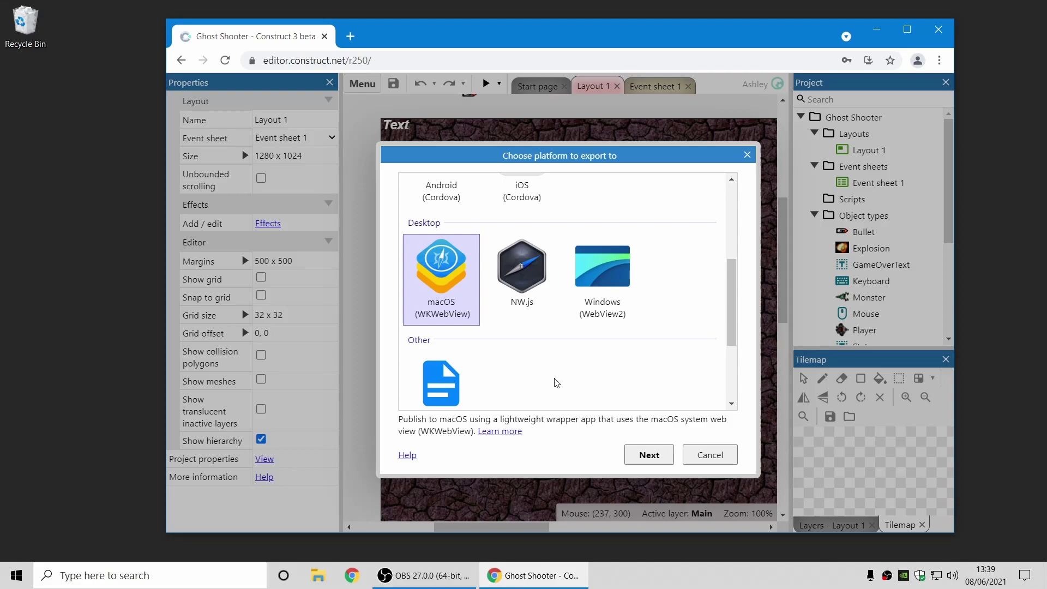
pyautogui.click(704, 454)
pyautogui.rightClick(871, 117)
# Close Ghost Shooter and scroll through the examples tagged new.
pyautogui.click(833, 263)
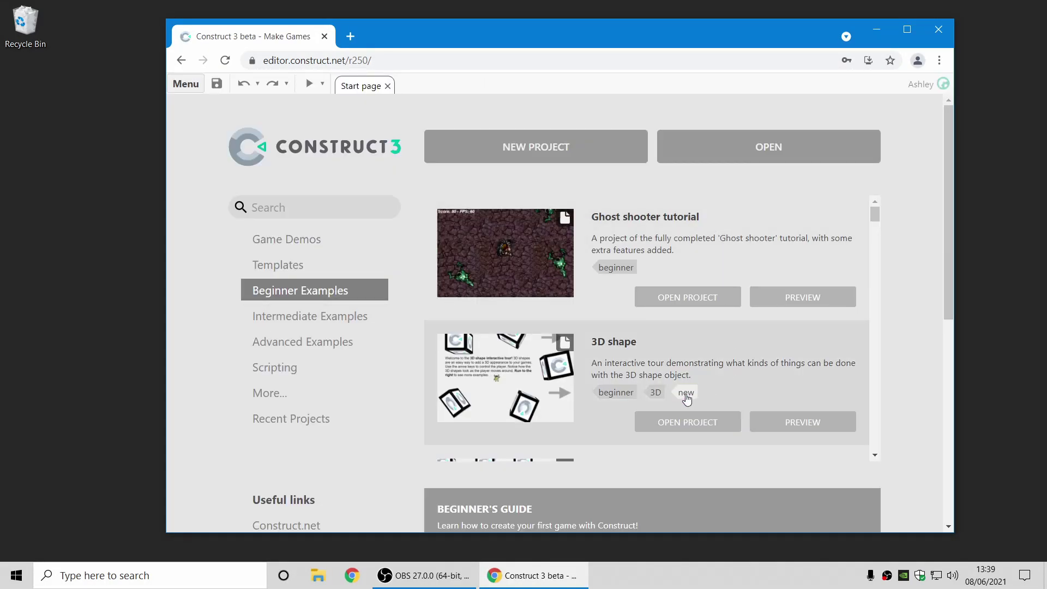
pyautogui.click(688, 394)
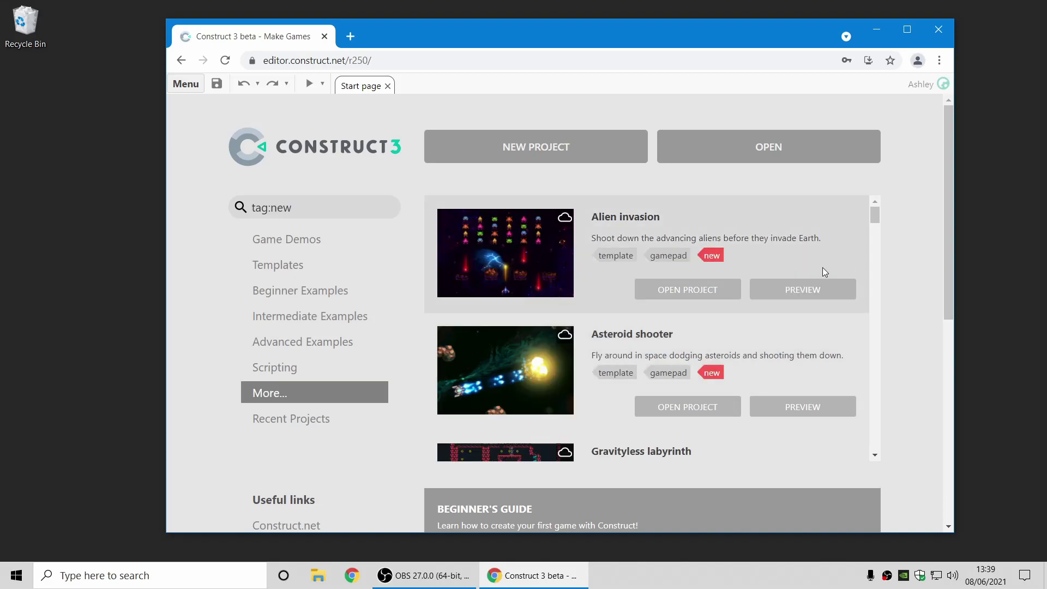
pyautogui.scroll(-4, 823, 270)
pyautogui.scroll(-10, 821, 276)
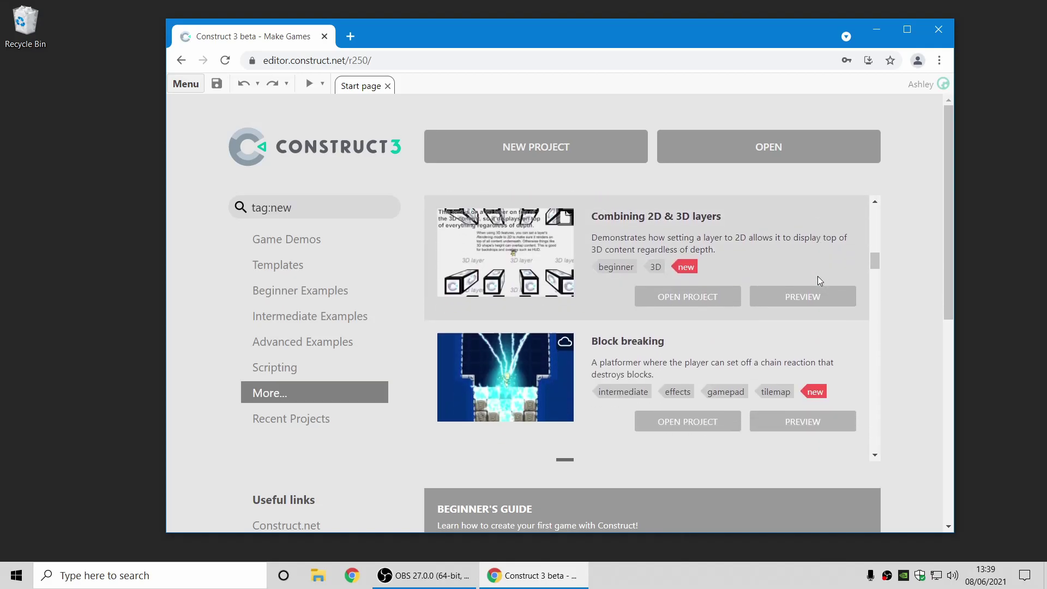
pyautogui.scroll(-10, 817, 276)
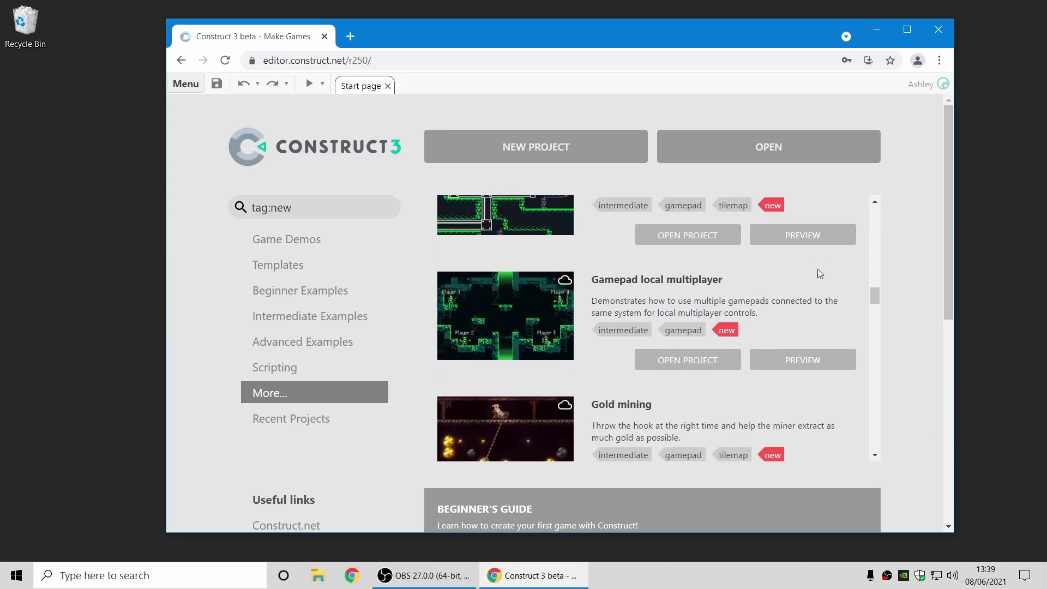
pyautogui.scroll(-7, 817, 269)
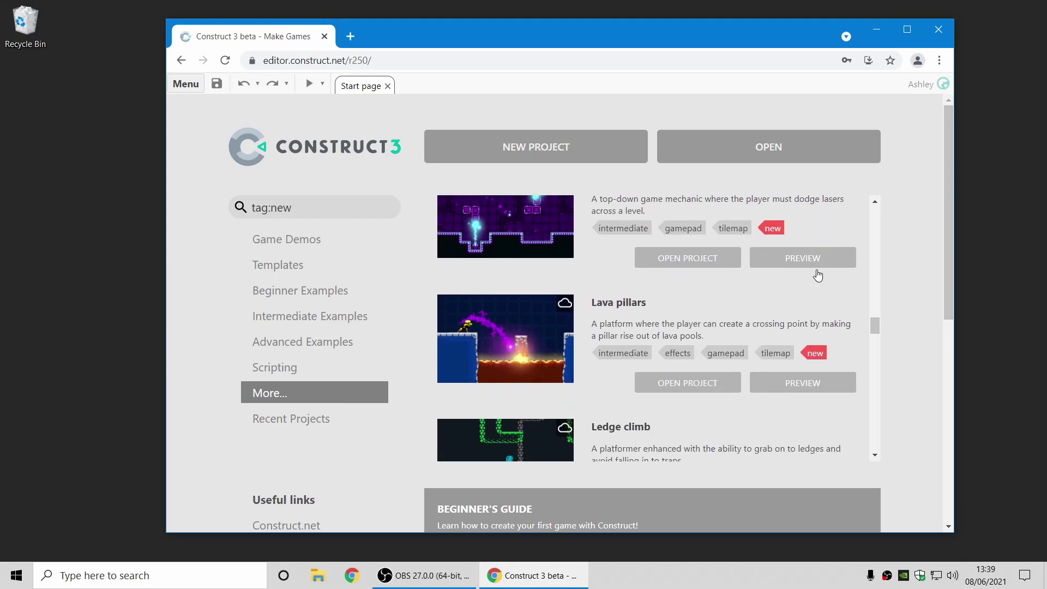
pyautogui.scroll(-10, 818, 276)
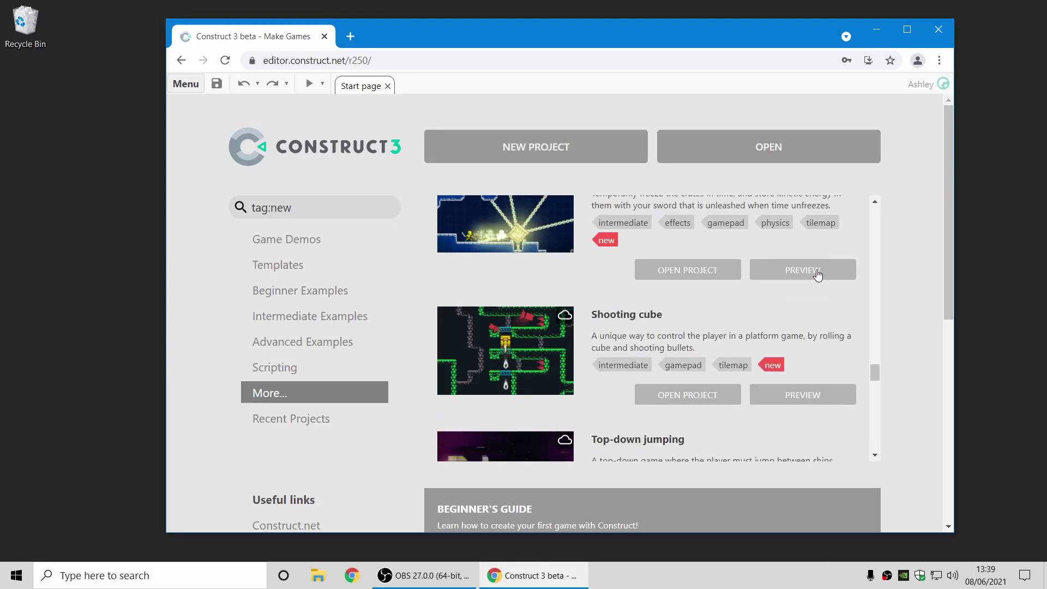
pyautogui.scroll(-8, 818, 275)
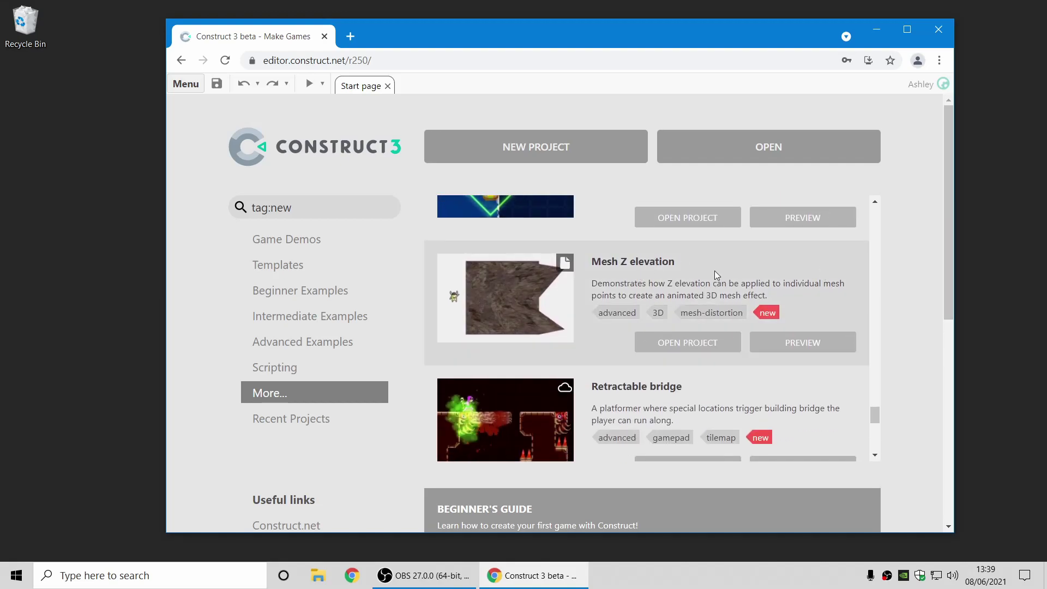
pyautogui.scroll(-7, 752, 278)
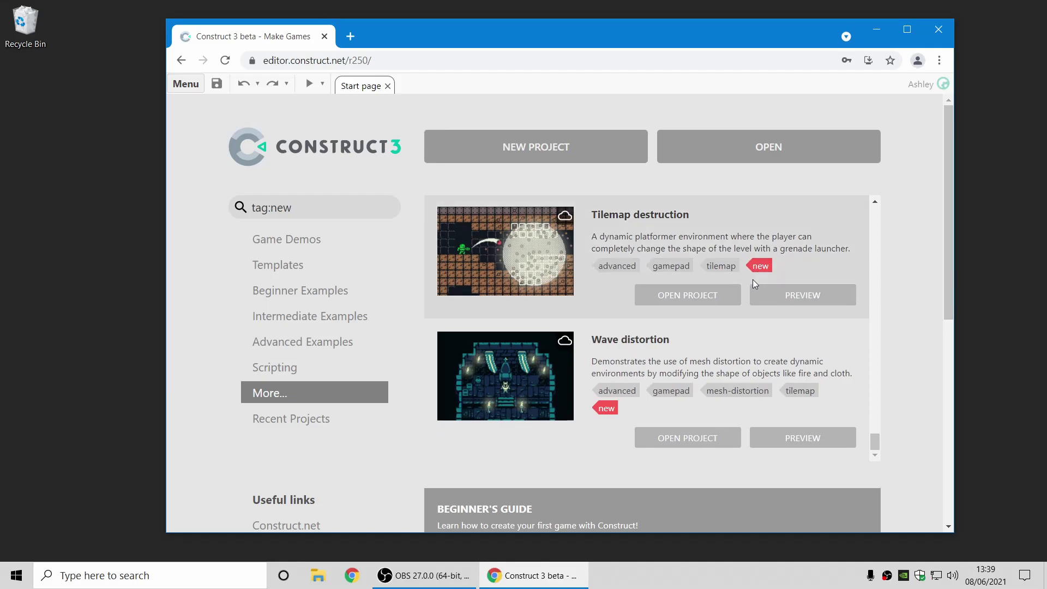
# Clear the 'new' tag filter to show the tag overview.
pyautogui.scroll(10, 750, 305)
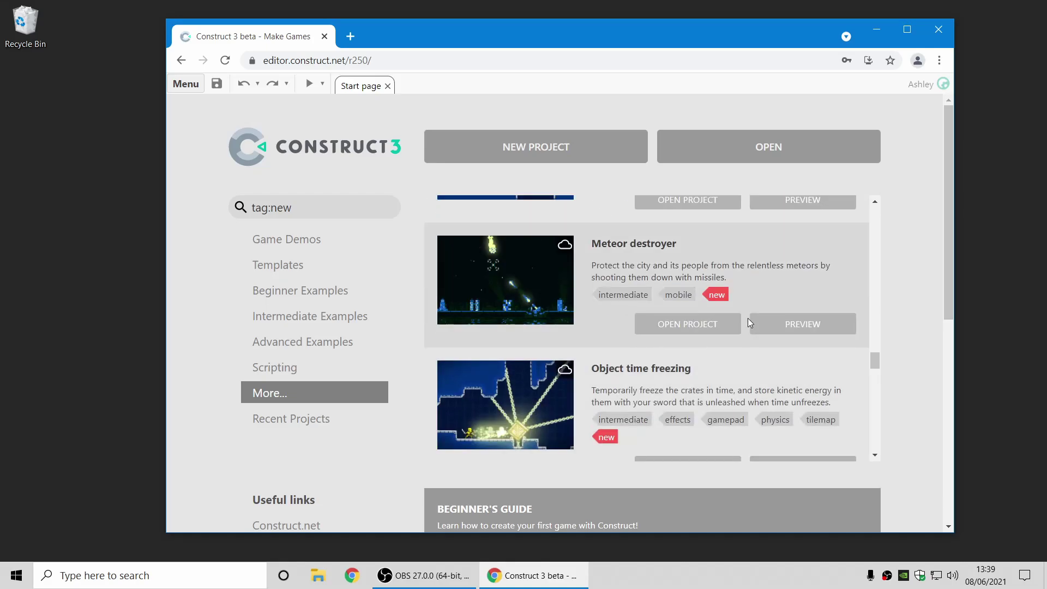
pyautogui.scroll(10, 748, 319)
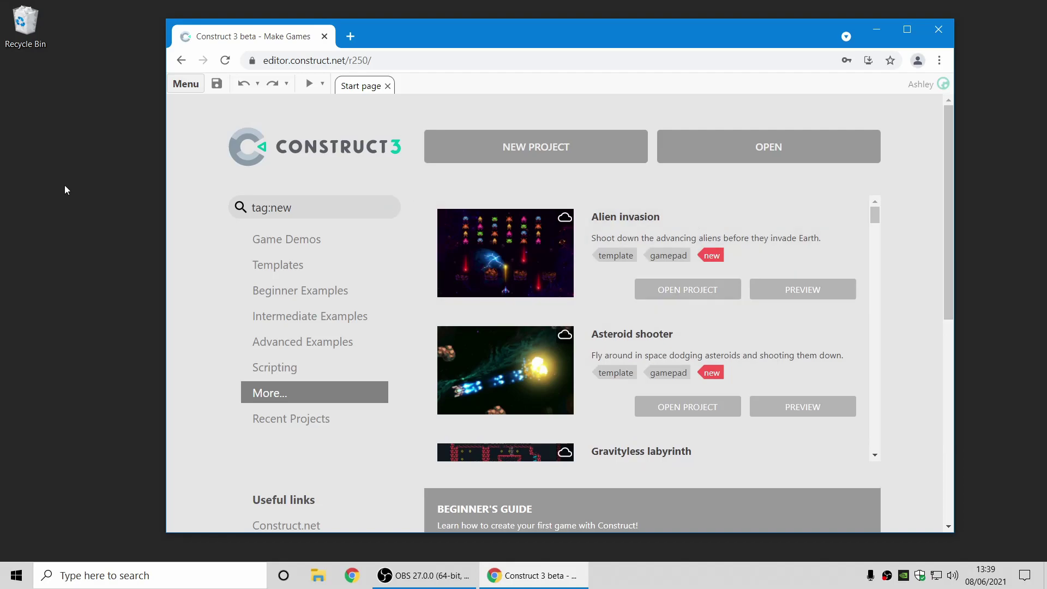
pyautogui.click(387, 210)
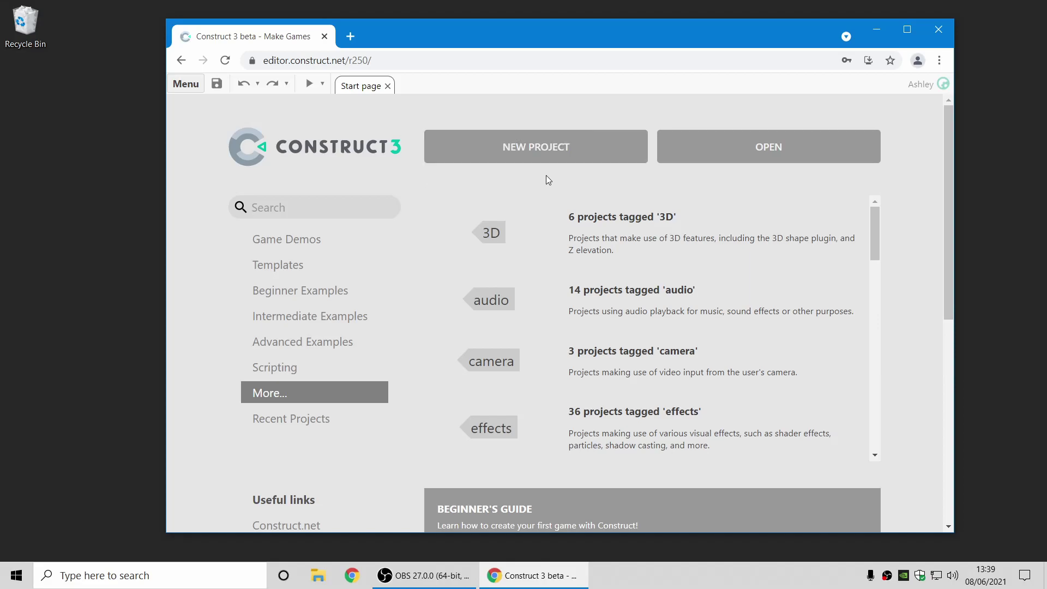
# Keep update notifications on Stable releases in Settings, then list Game Demos like Kiwi Story and Demonoire.
pyautogui.click(185, 84)
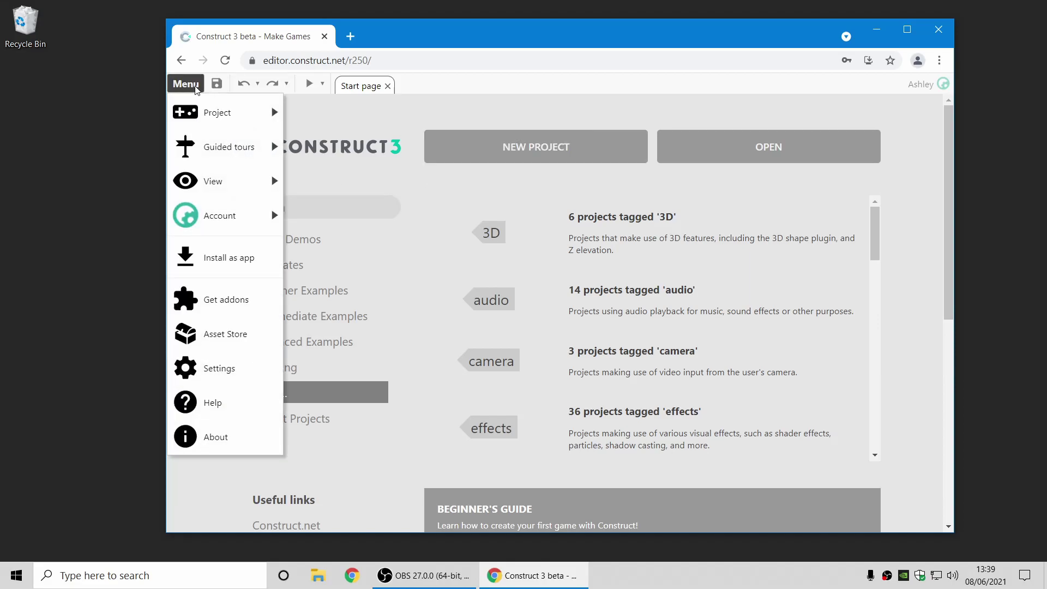
pyautogui.click(251, 373)
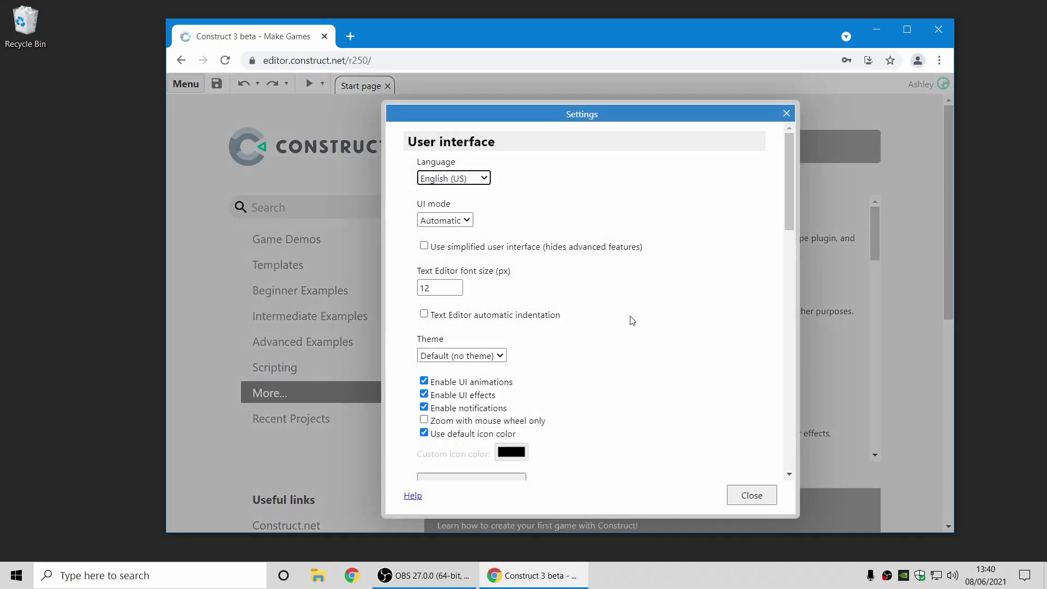
pyautogui.scroll(-8, 653, 287)
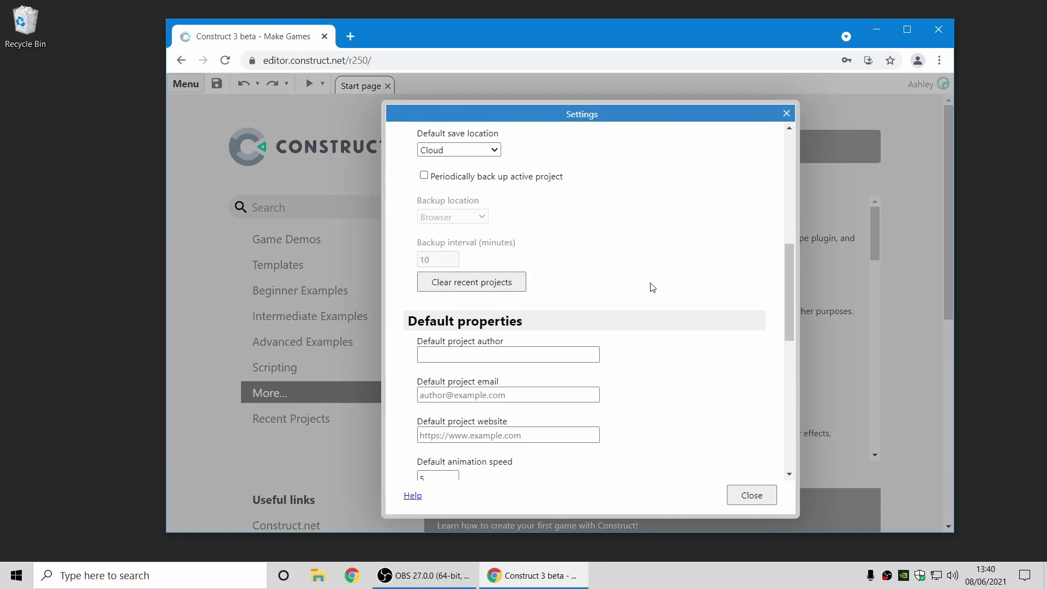
pyautogui.scroll(-6, 653, 287)
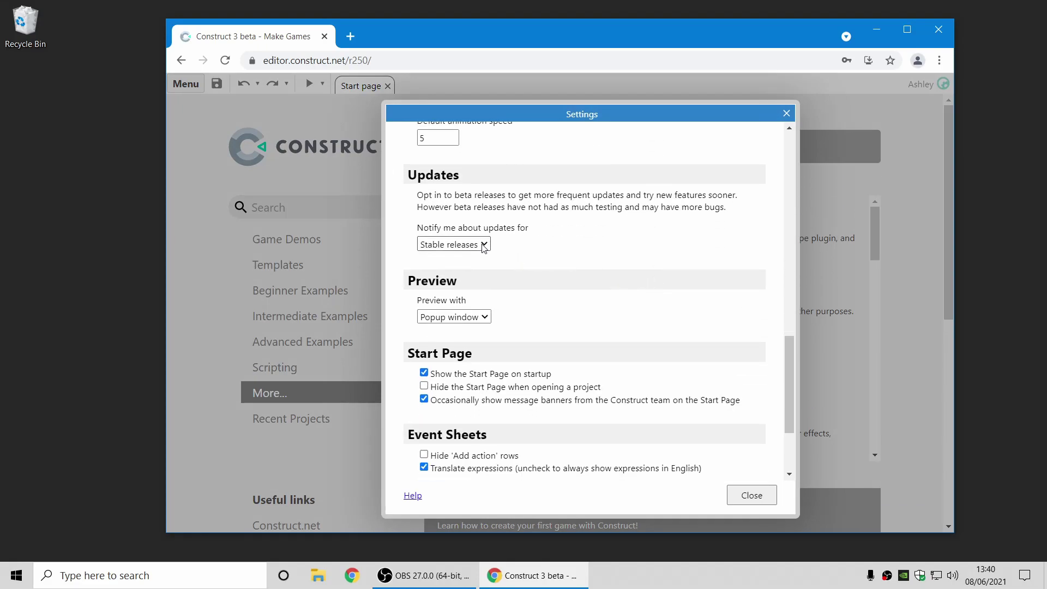
pyautogui.click(483, 246)
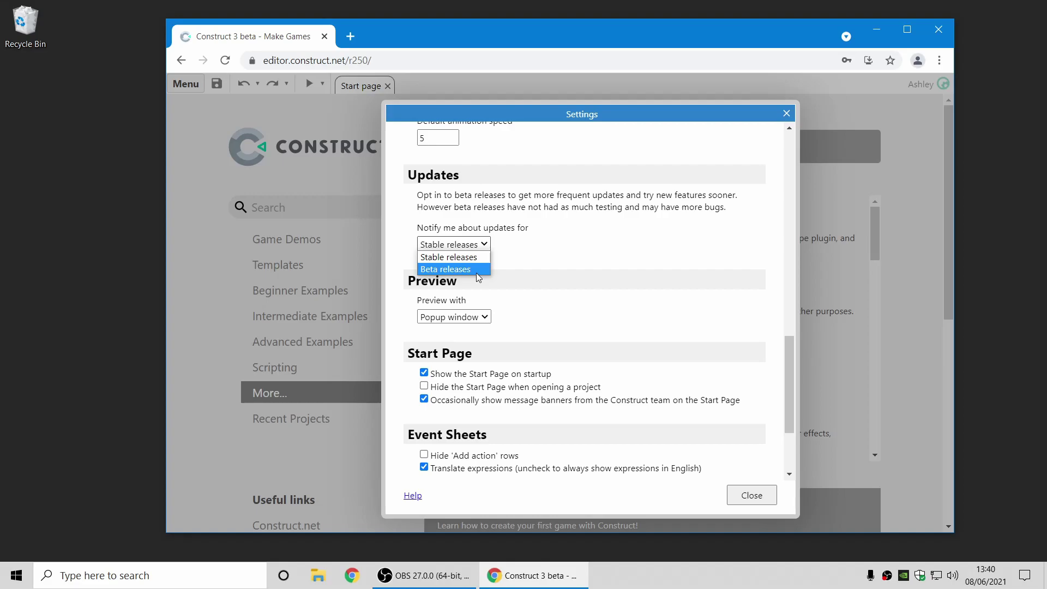
pyautogui.click(621, 233)
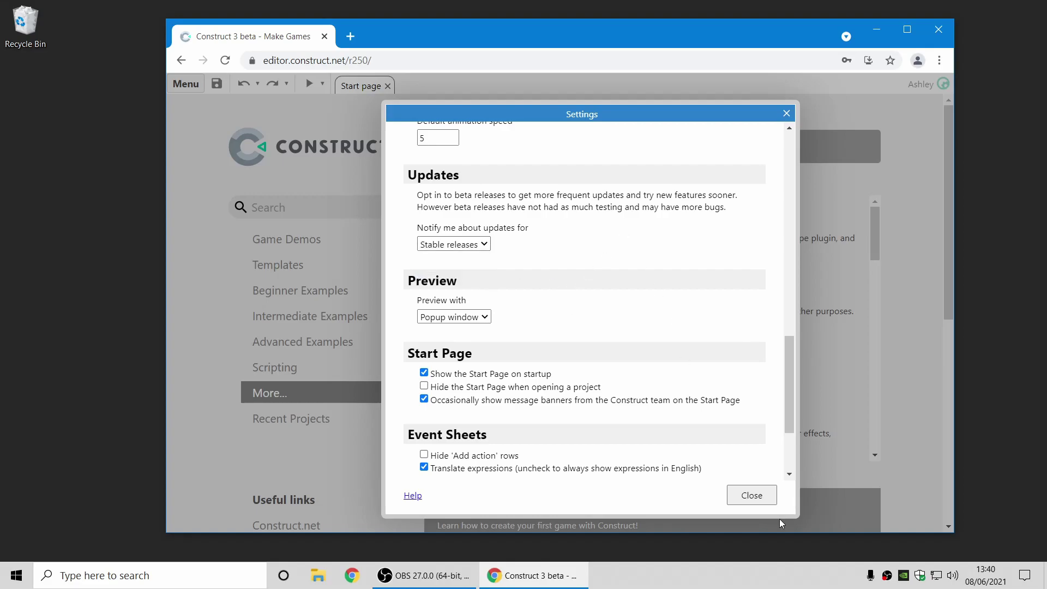
pyautogui.click(757, 504)
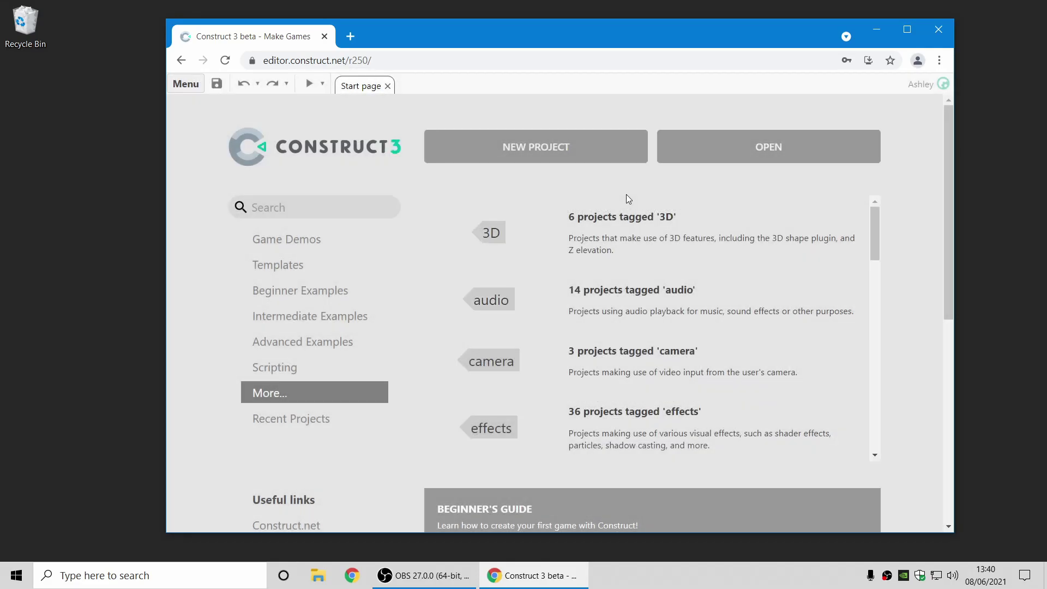
pyautogui.click(317, 241)
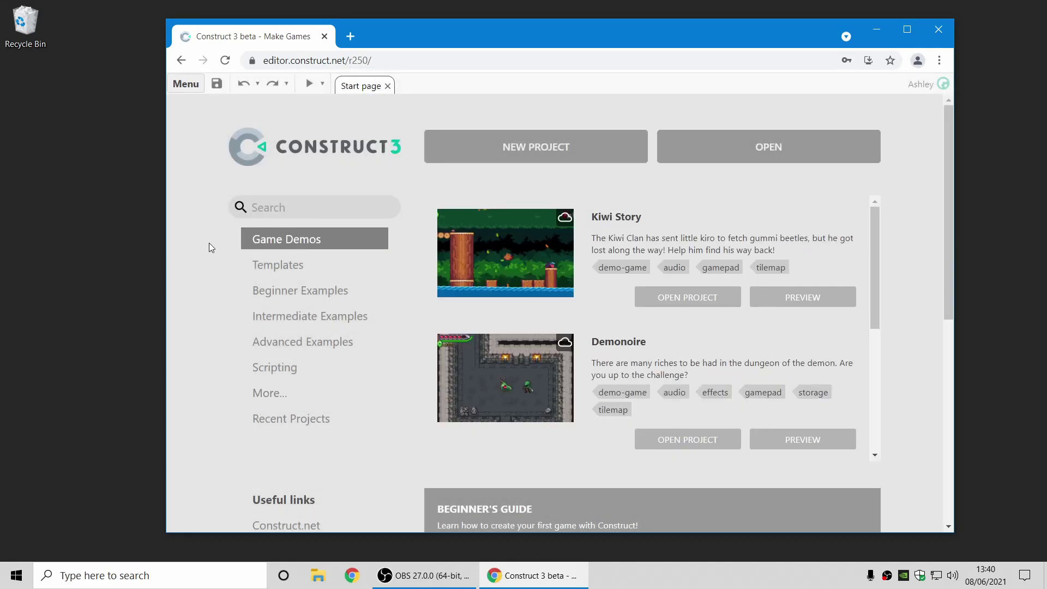